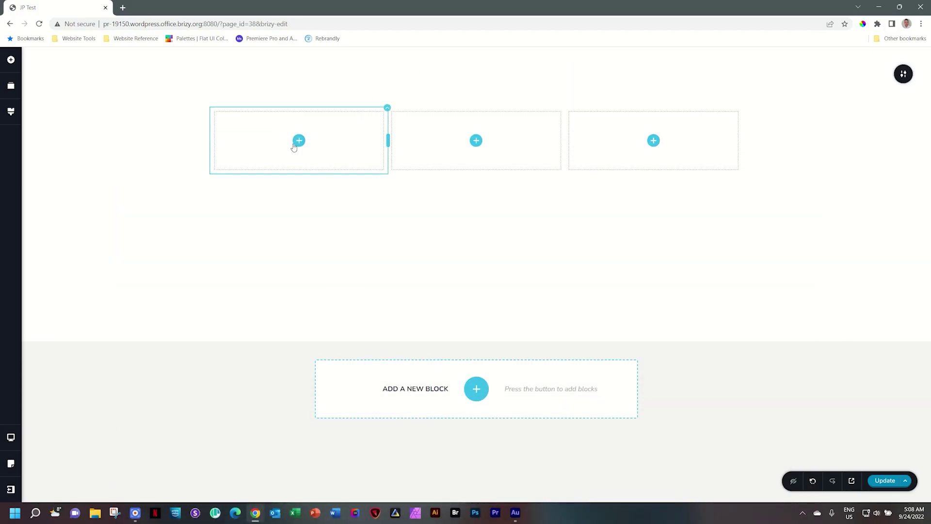
Add an Image element to the first column and widen the column
left_click(298, 140)
scroll(54, 129, "down", 5)
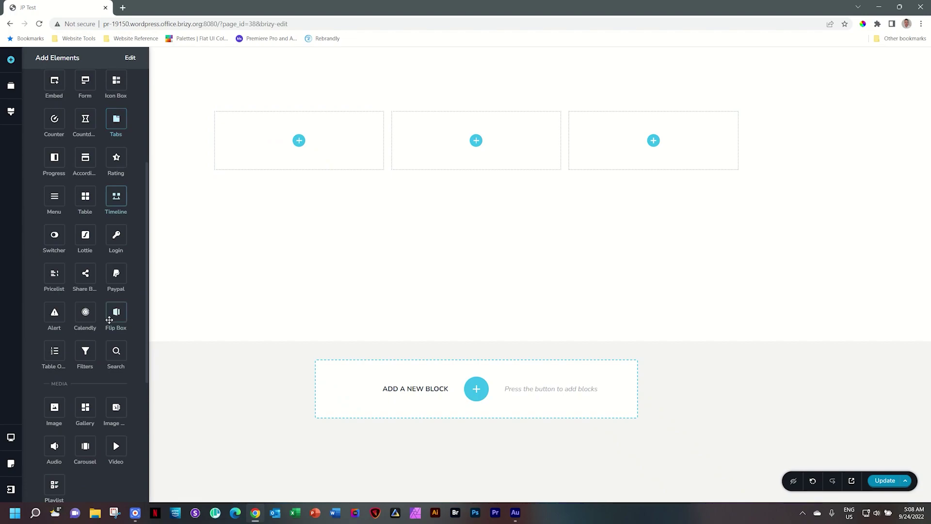
left_click_drag(62, 401, 288, 141)
left_click_drag(382, 158, 478, 170)
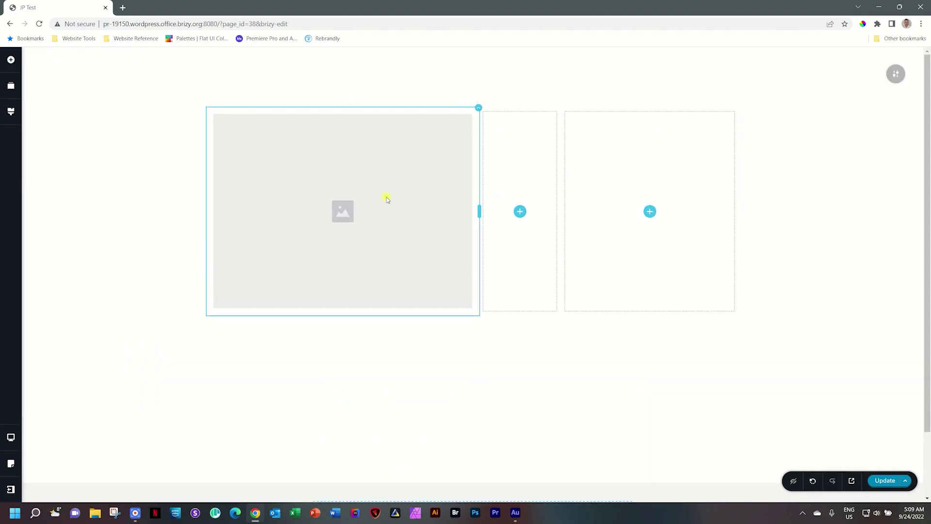
Set the image to the man-in-suit photo from the Media Library
left_click(385, 197)
left_click(285, 324)
left_click(285, 374)
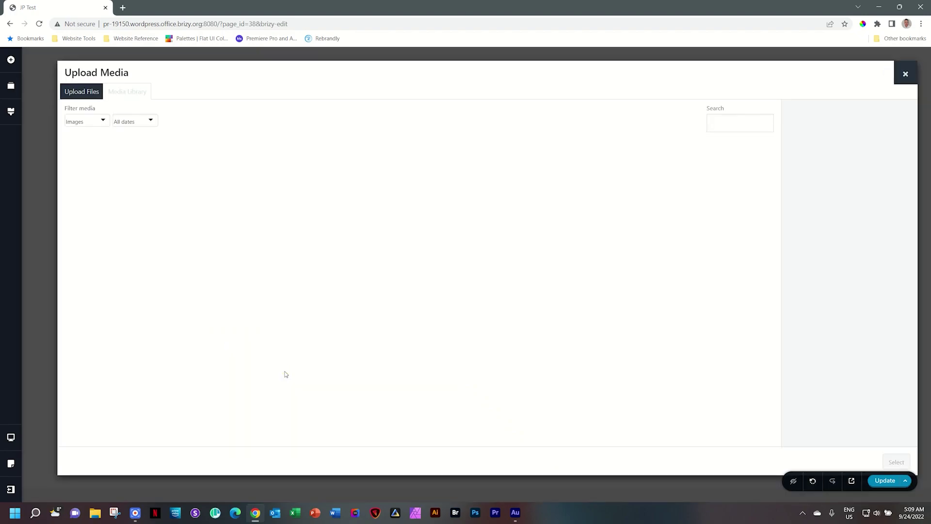
left_click(569, 173)
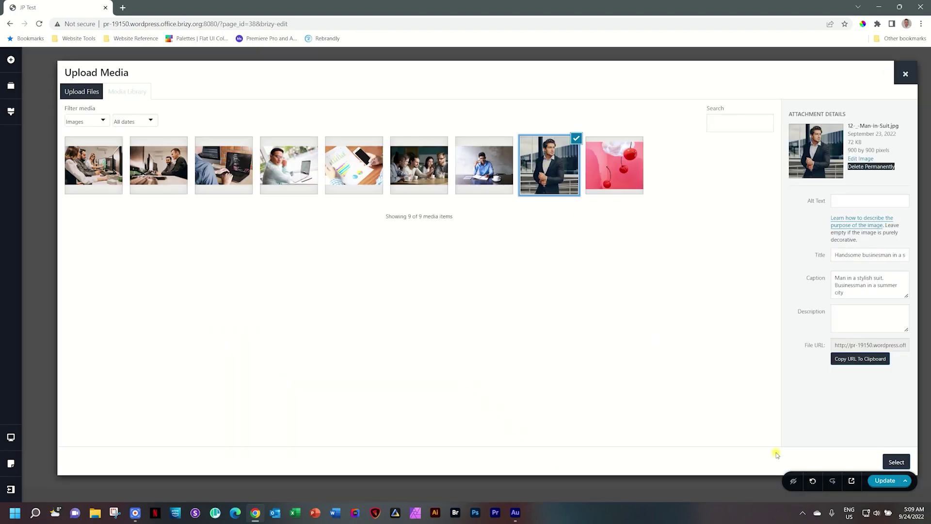
left_click(895, 462)
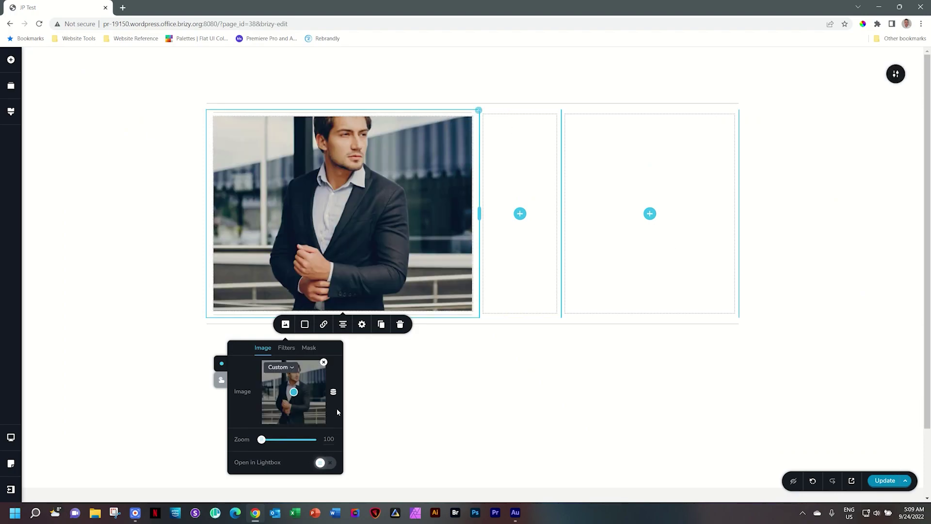
Choose the circle shape in the image's Mask settings to crop the photo round
scroll(349, 401, "down", 1)
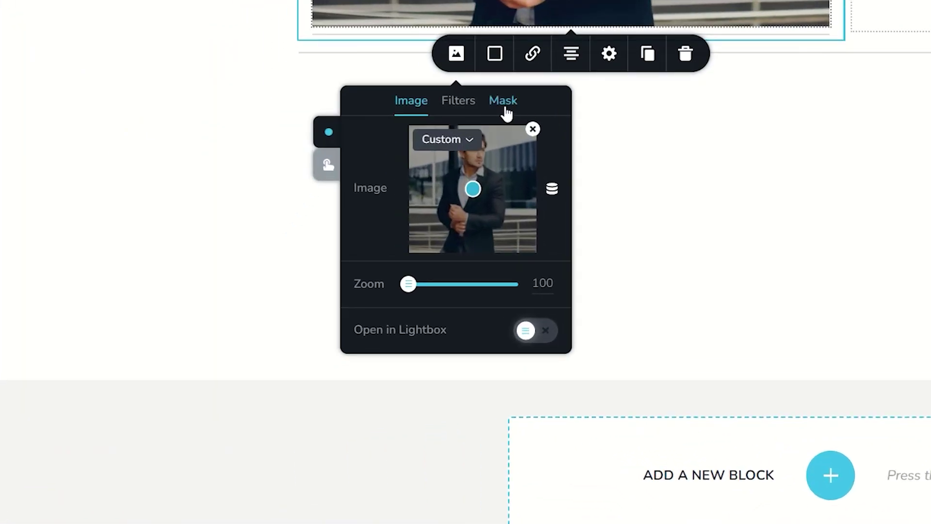
scroll(698, 156, "up", 1)
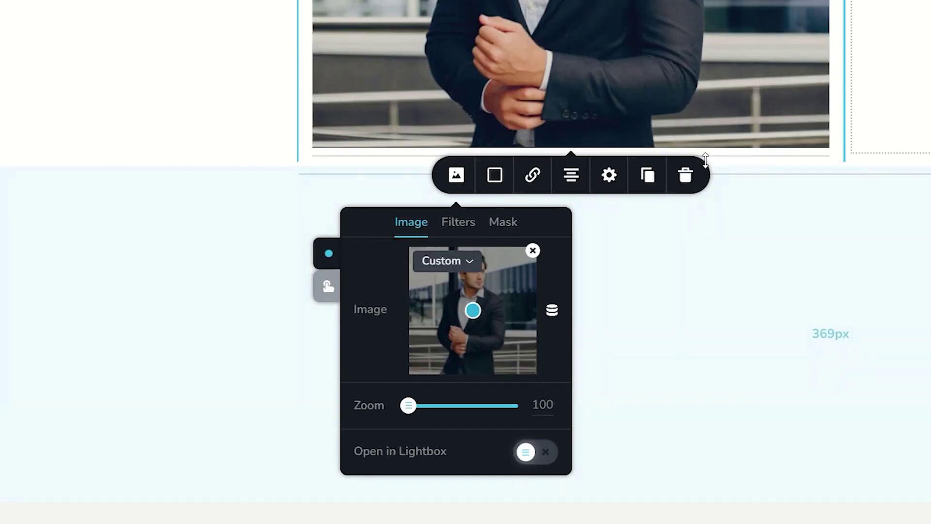
left_click(499, 233)
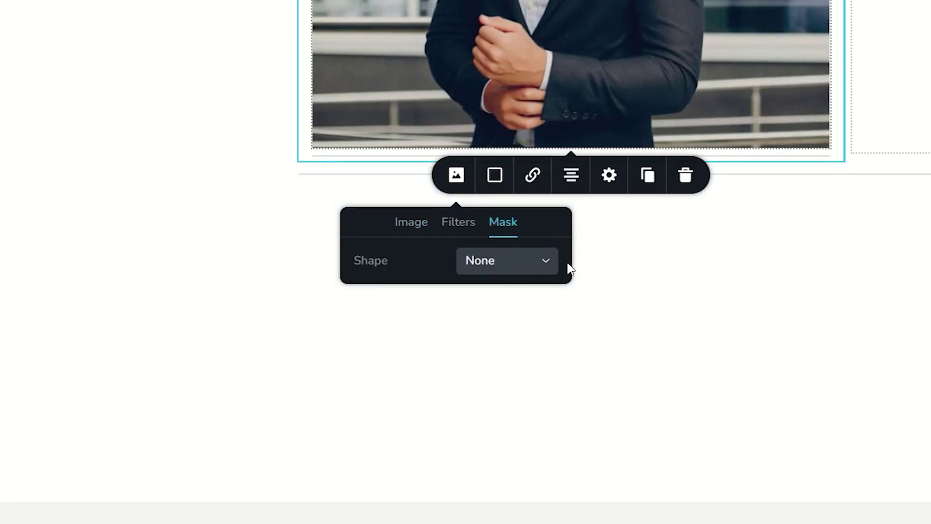
left_click(548, 265)
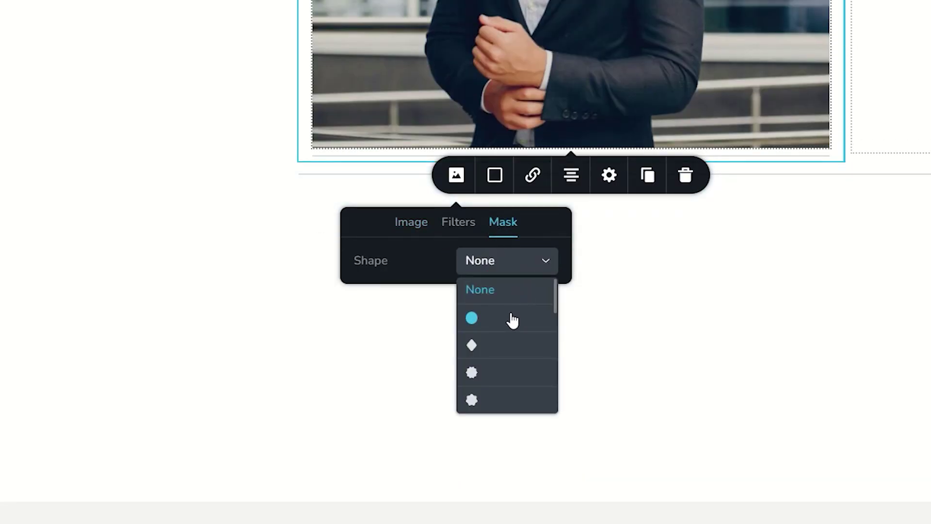
scroll(509, 319, "down", 6)
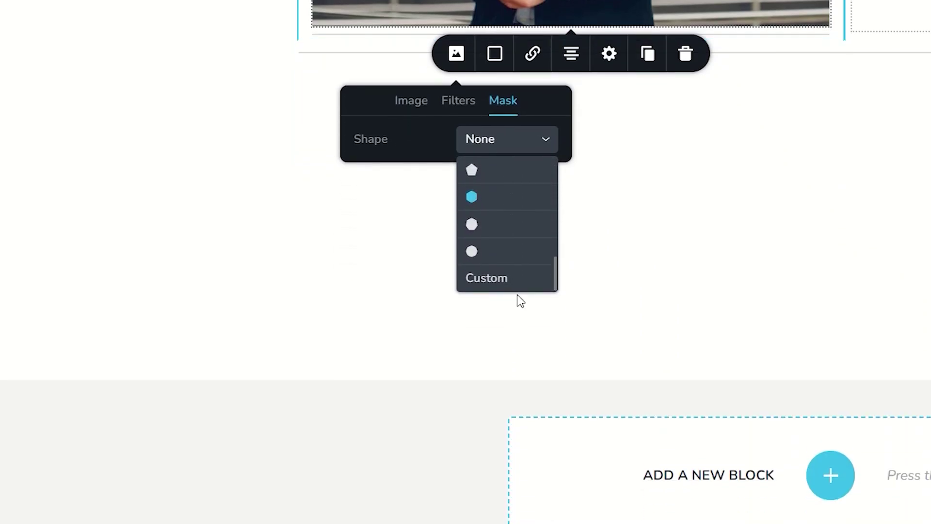
scroll(519, 284, "up", 5)
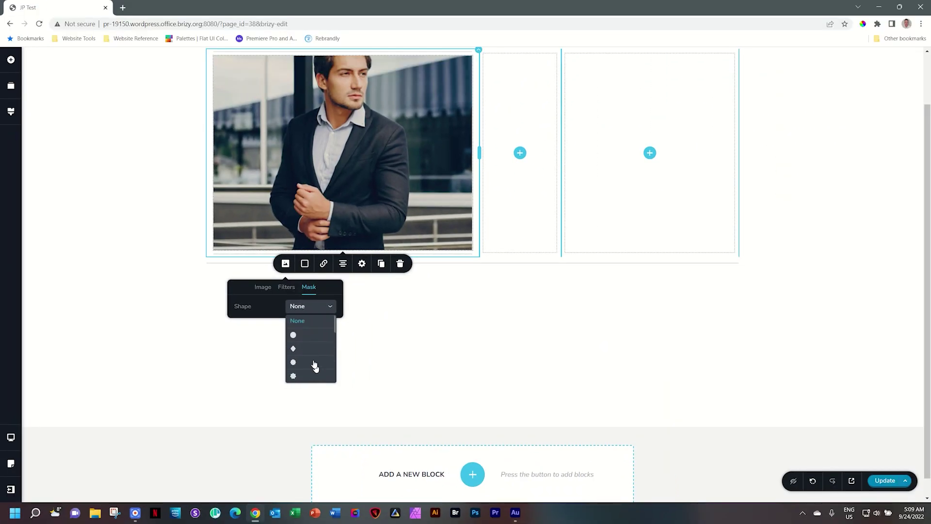
left_click(303, 336)
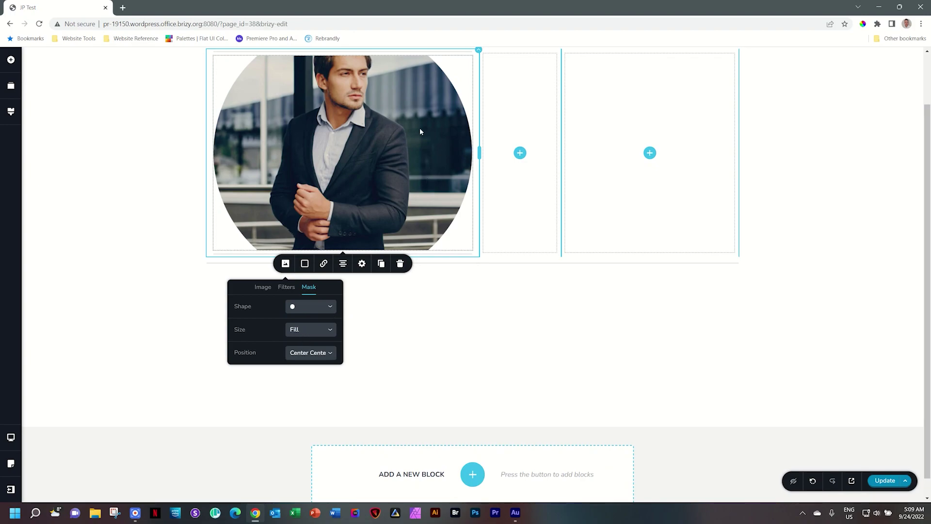
Set the mask size to Fit and stretch the circular portrait taller downward
left_click(386, 158)
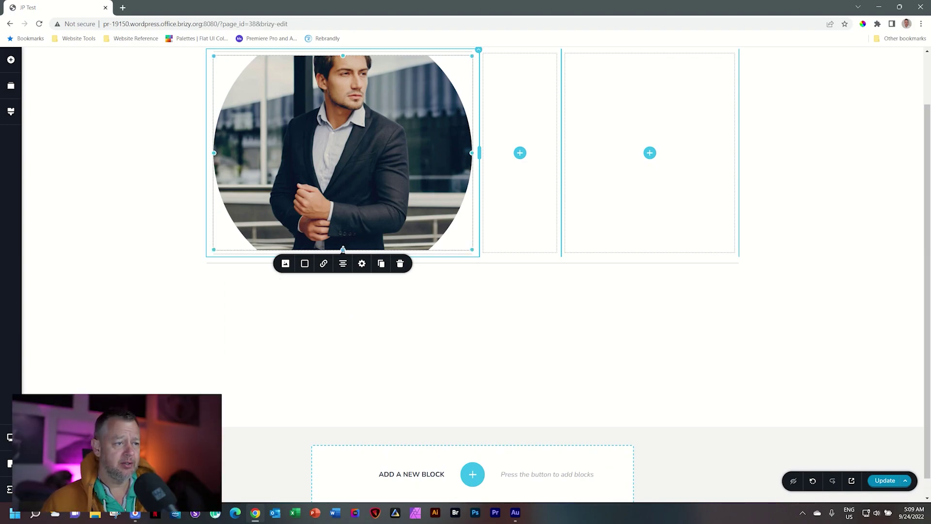
left_click_drag(343, 250, 334, 281)
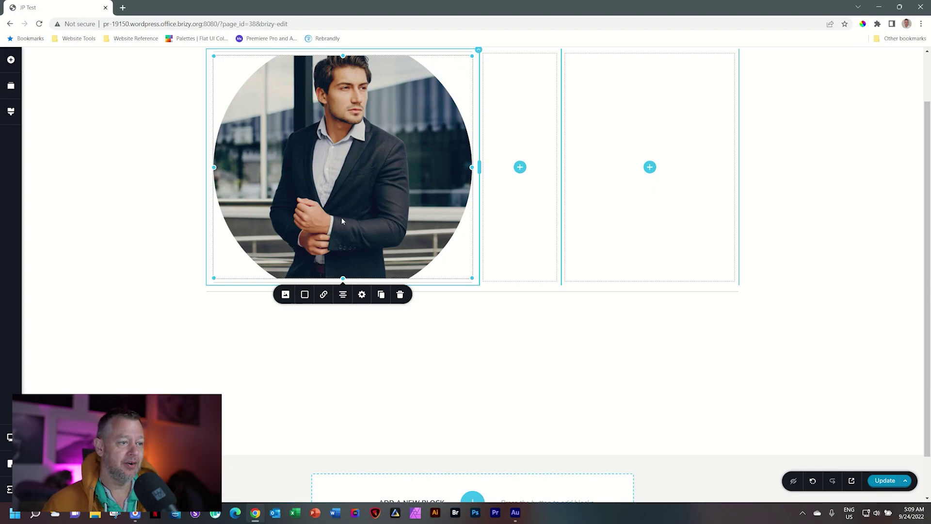
left_click(285, 294)
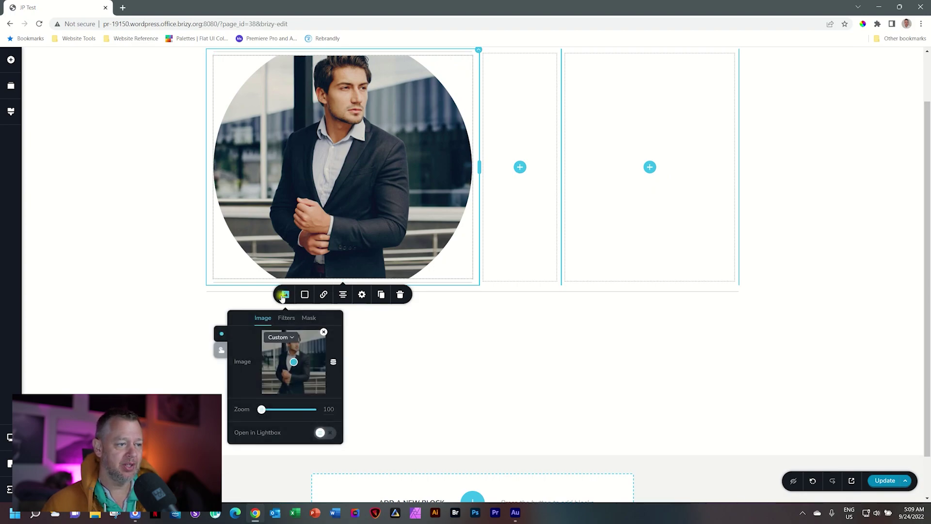
left_click(309, 318)
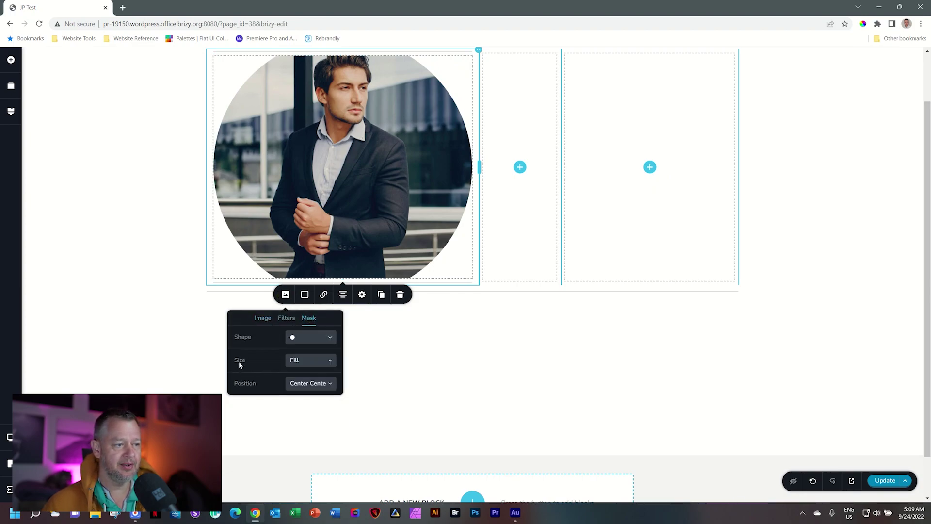
left_click(303, 361)
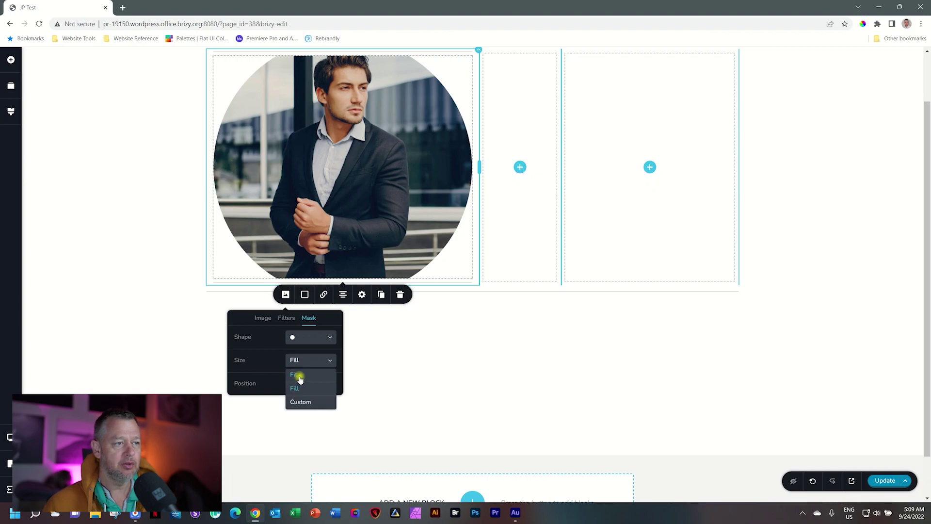
left_click(297, 376)
left_click(343, 202)
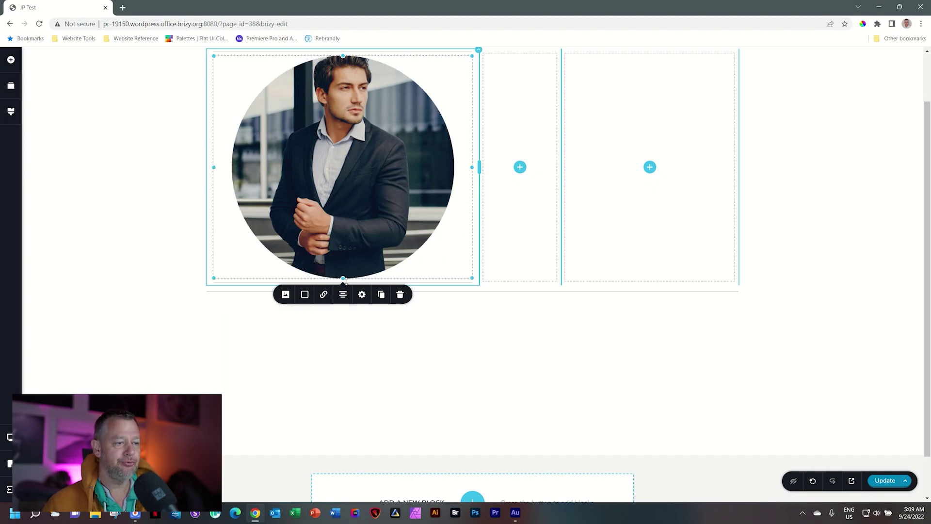
left_click_drag(343, 280, 357, 413)
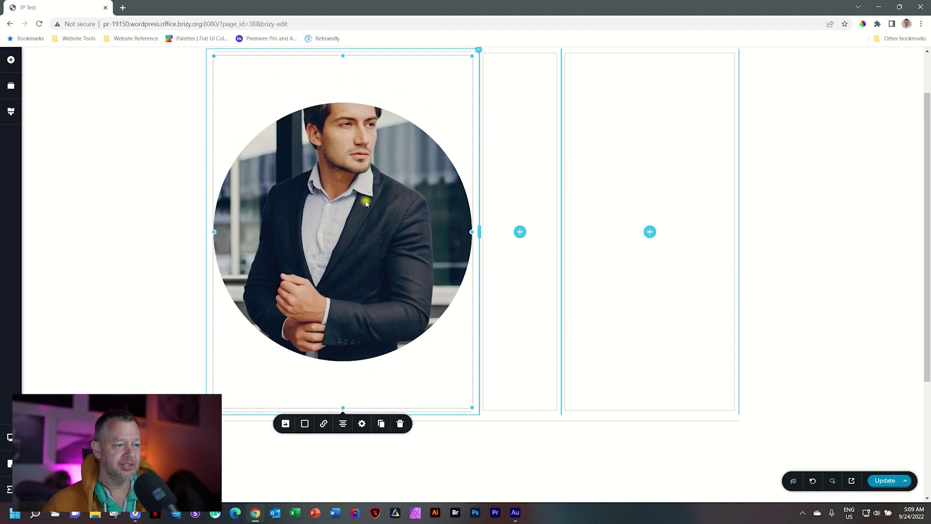
Zoom the portrait to 142 and move the focal point up onto the man's face
left_click(286, 424)
scroll(313, 383, "down", 1)
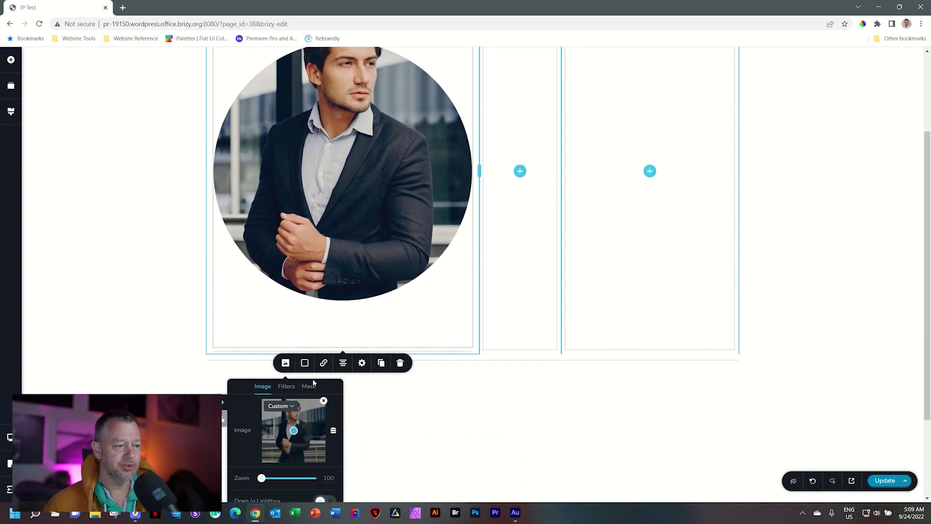
mouse_move(291, 433)
left_mouse_down()
mouse_move(303, 419)
mouse_move(294, 419)
mouse_move(294, 438)
mouse_move(283, 437)
mouse_move(299, 438)
left_mouse_up()
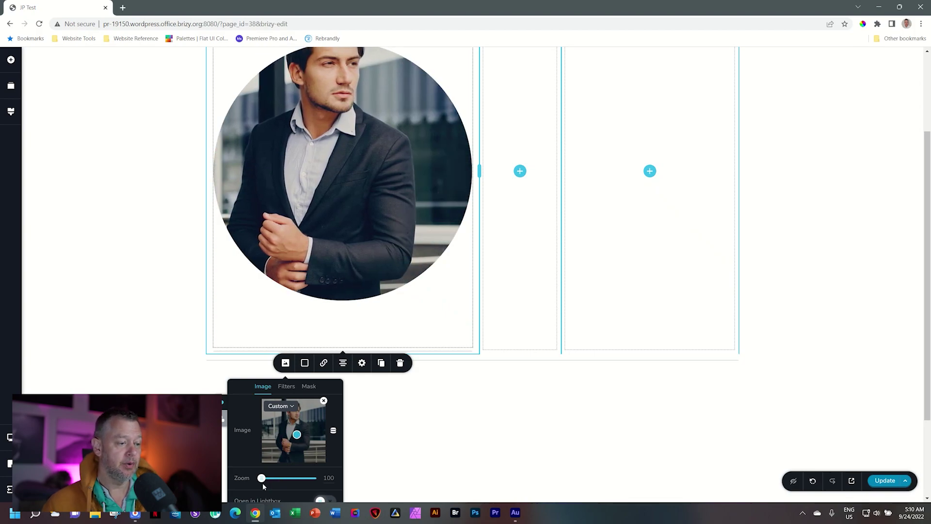
left_click_drag(262, 478, 283, 478)
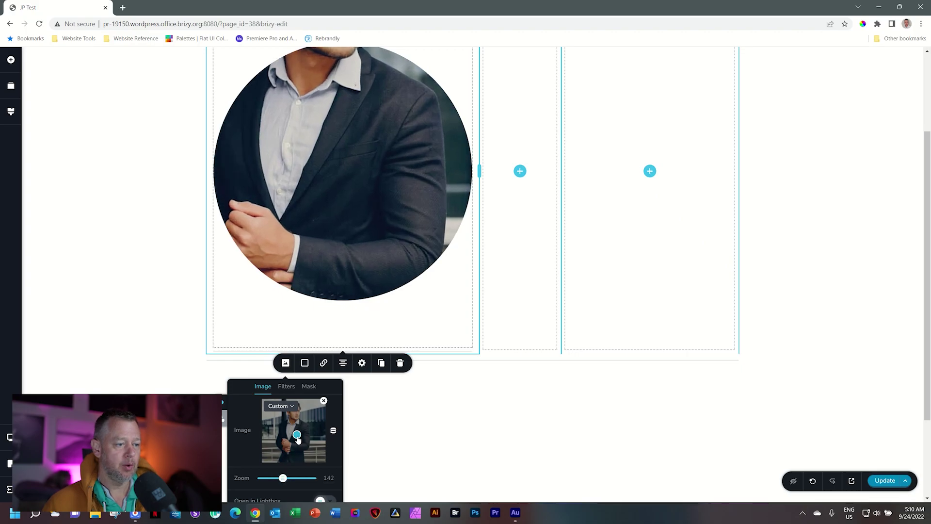
left_click_drag(298, 439, 298, 418)
scroll(293, 452, "down", 1)
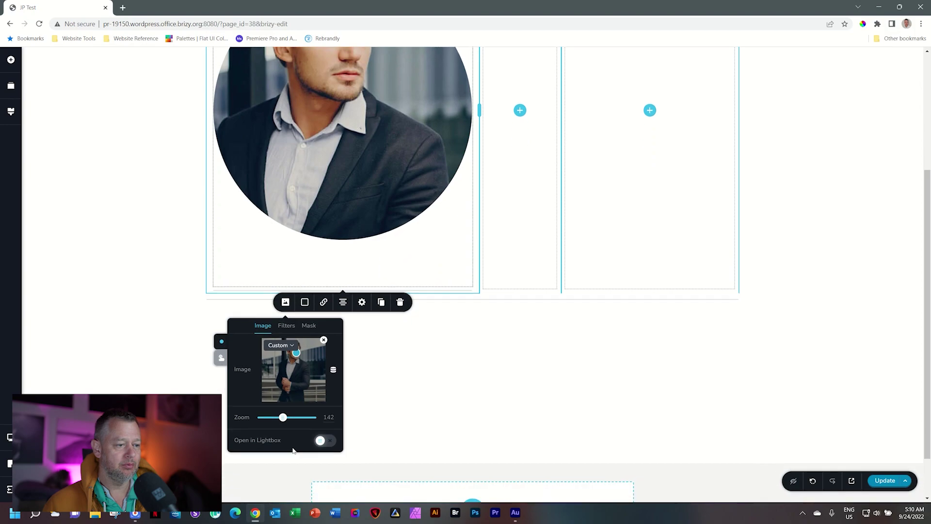
scroll(293, 449, "up", 1)
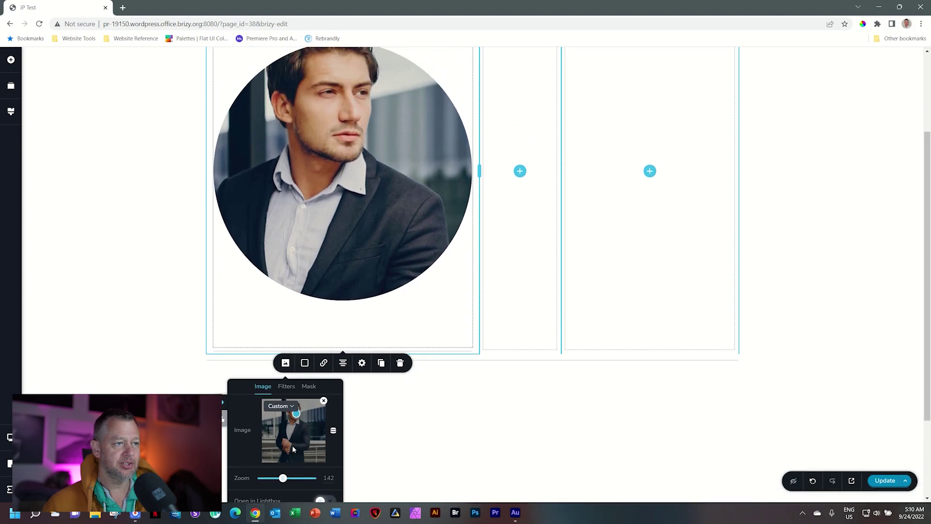
left_click(312, 387)
Shorten the portrait element and anchor its mask at Top Center
left_click(328, 194)
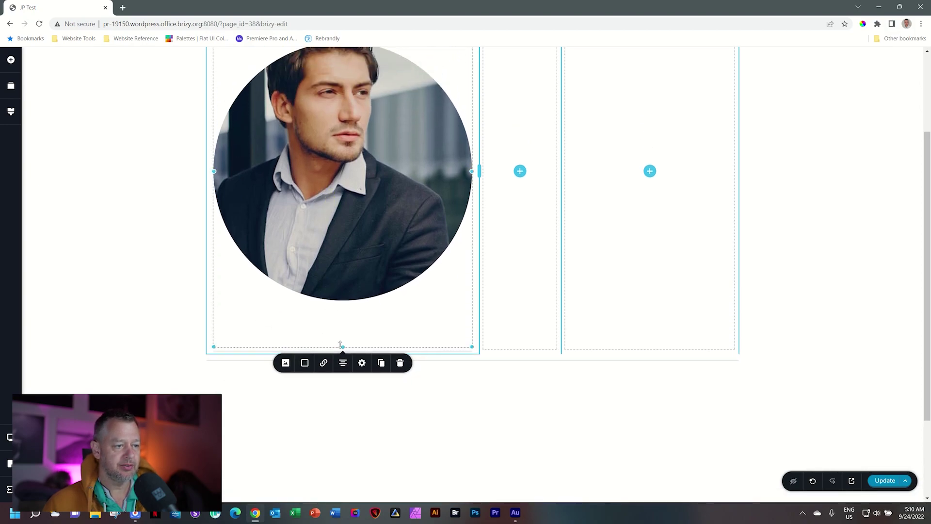
left_click_drag(340, 346, 343, 270)
scroll(335, 299, "up", 2)
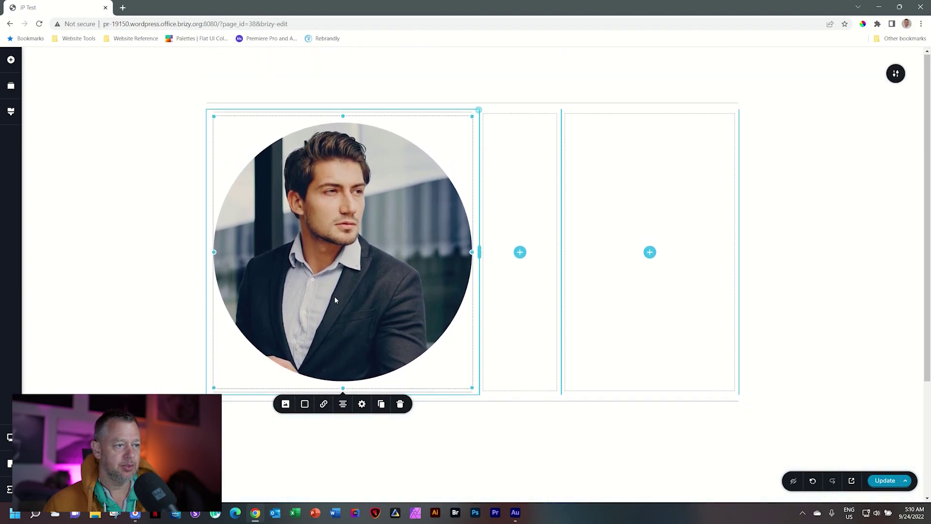
scroll(334, 300, "down", 1)
left_click(285, 344)
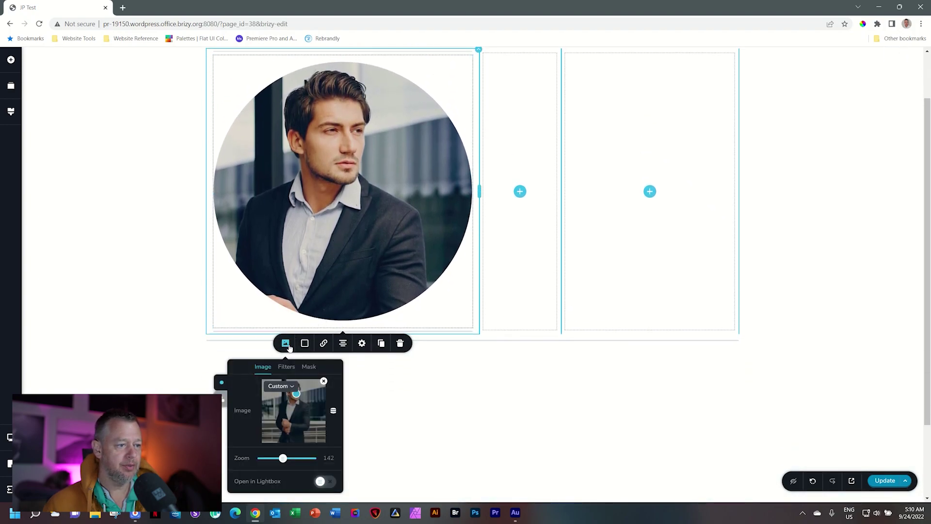
left_click(309, 367)
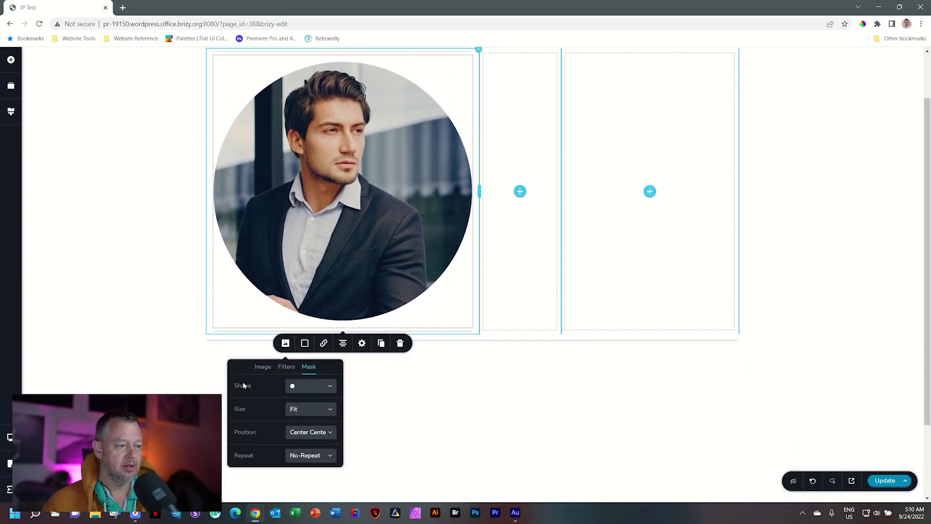
left_click(308, 439)
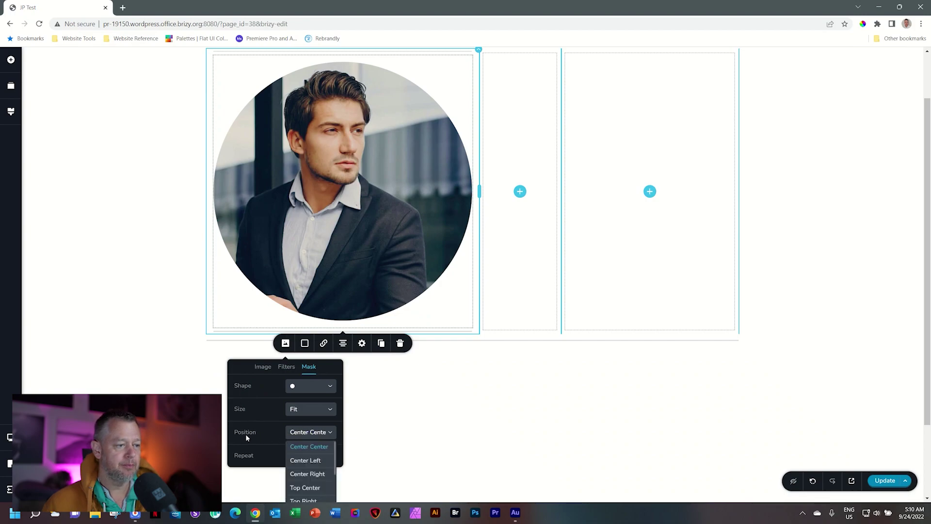
left_click(308, 488)
Shrink the portrait element's height further
scroll(312, 486, "down", 2)
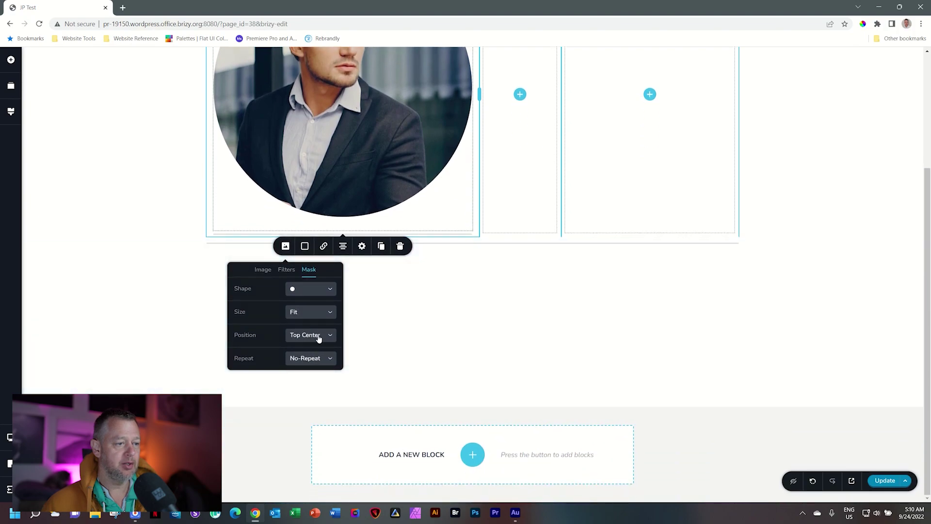
left_click(318, 338)
scroll(312, 371, "down", 3)
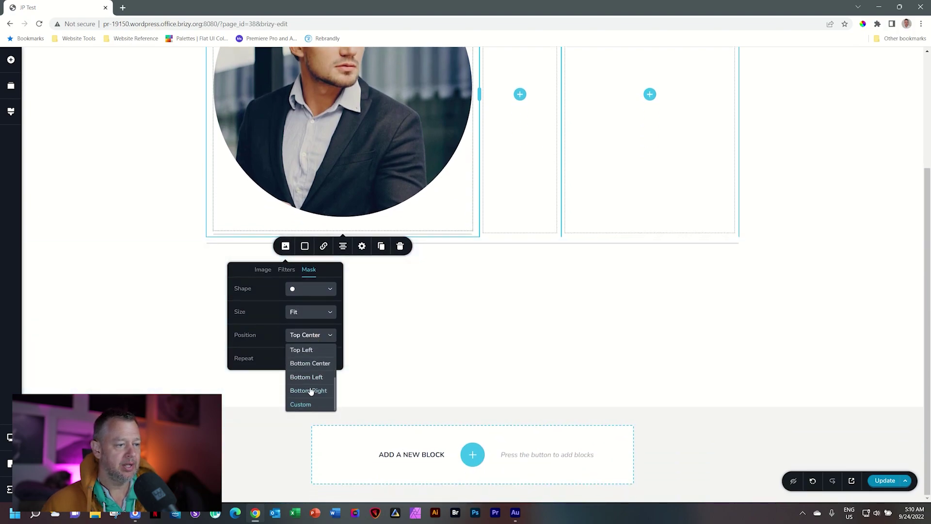
scroll(311, 369, "up", 3)
left_click(334, 194)
left_click_drag(339, 229, 343, 124)
Try Center Left and Center Right mask positions, then settle on Center Center
left_click(285, 246)
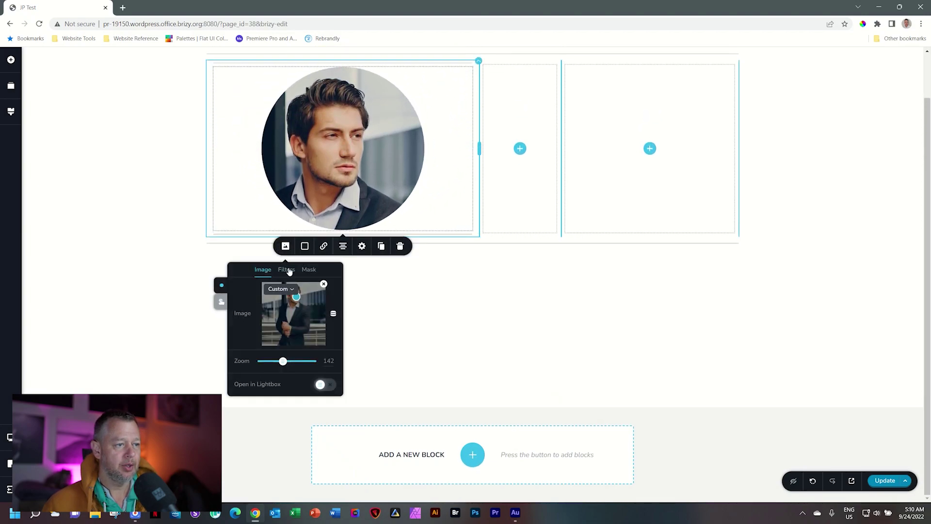
left_click(309, 269)
left_click(312, 336)
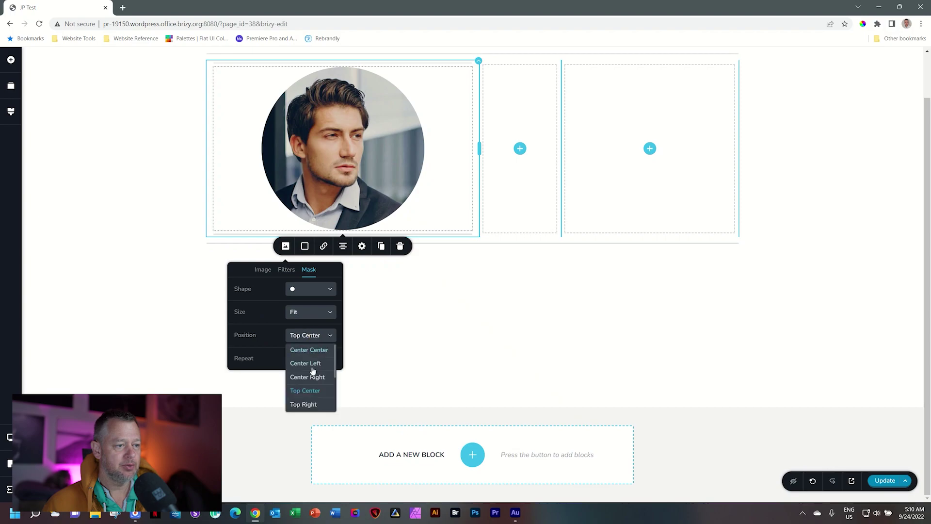
left_click(312, 366)
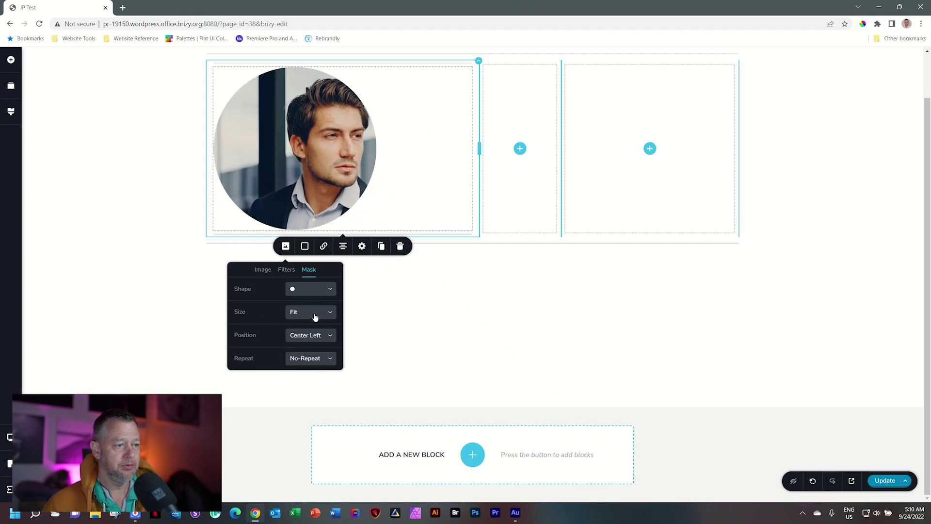
left_click(311, 335)
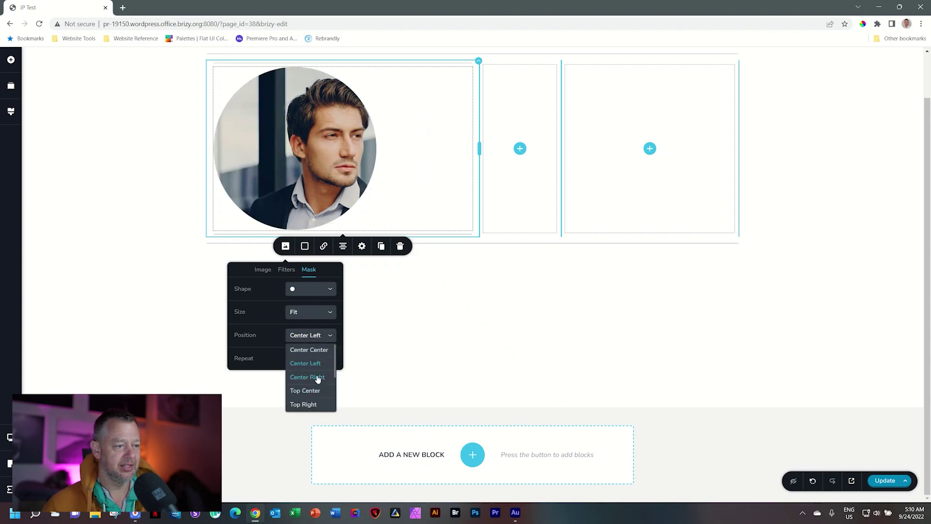
left_click(317, 375)
left_click(318, 313)
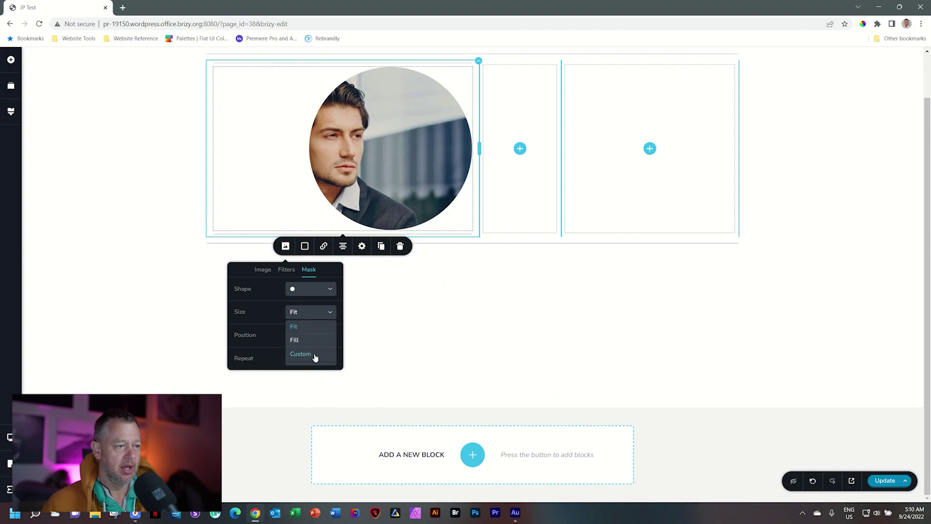
left_click(271, 312)
left_click(306, 334)
scroll(303, 351, "up", 1)
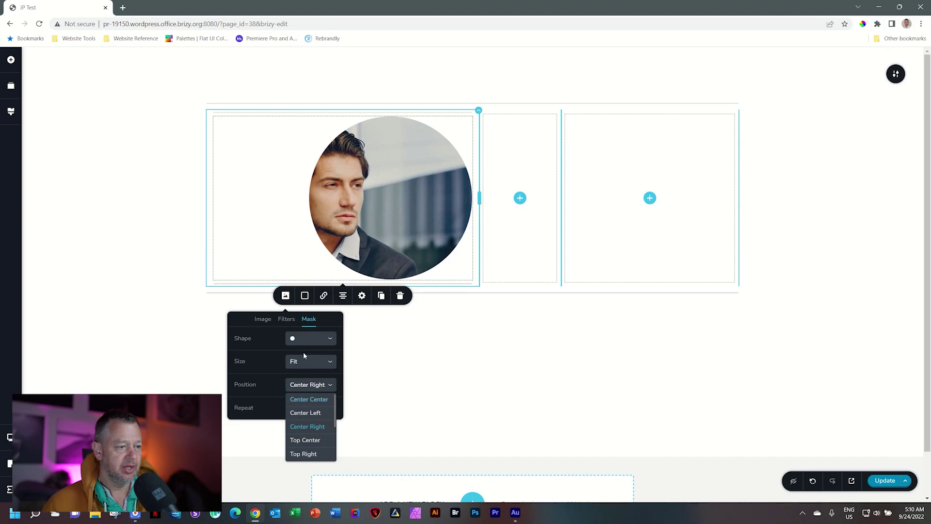
left_click(312, 400)
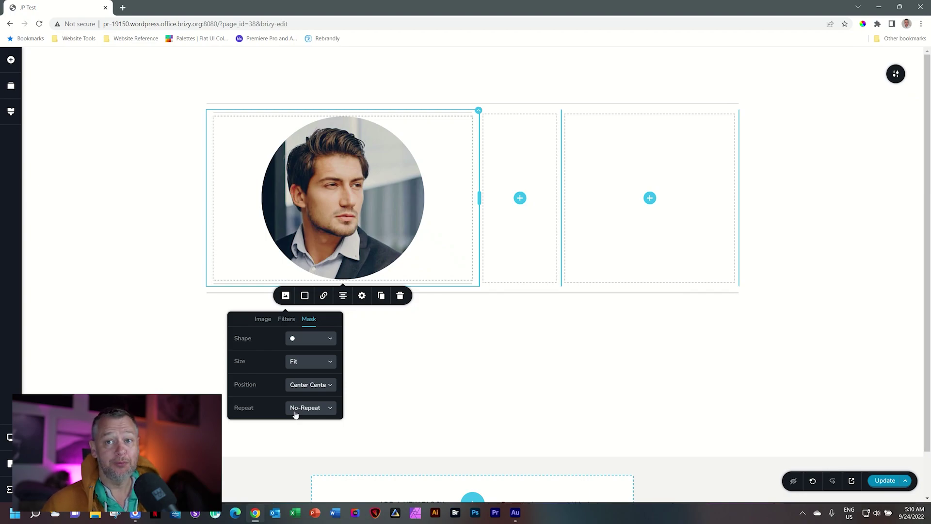
left_click(306, 340)
left_click(304, 377)
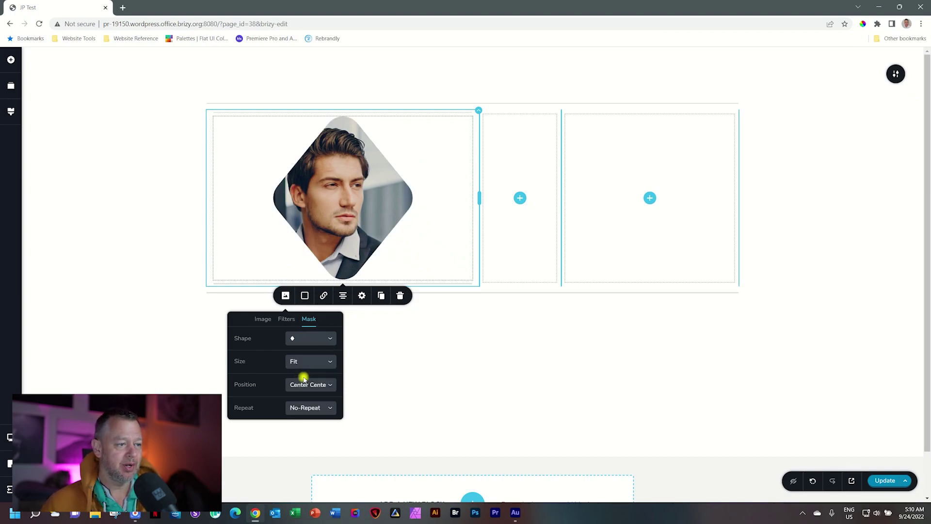
left_click(311, 340)
left_click(306, 393)
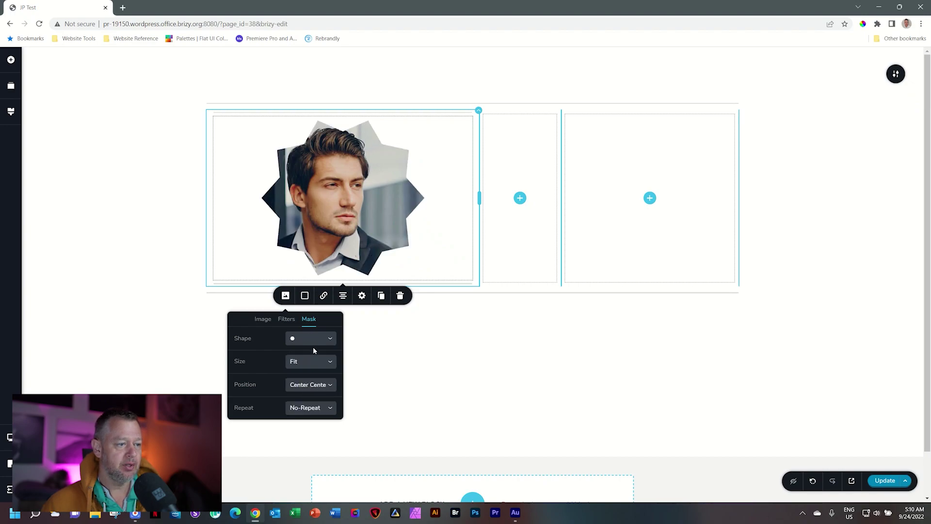
left_click(315, 339)
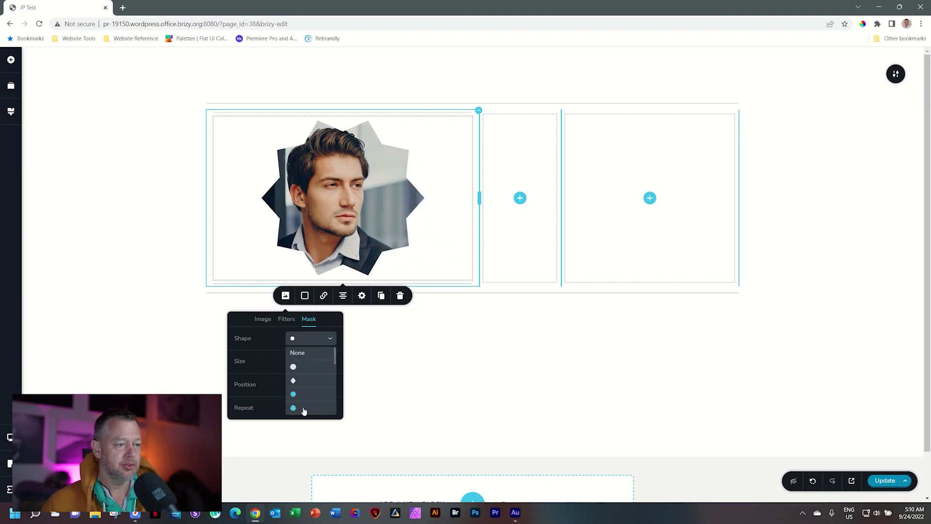
left_click(304, 408)
left_click(312, 340)
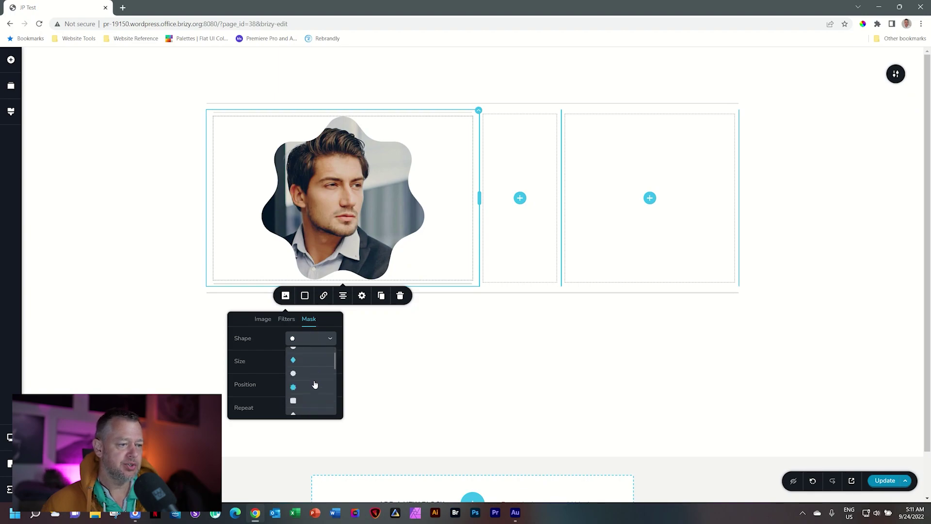
left_click(308, 362)
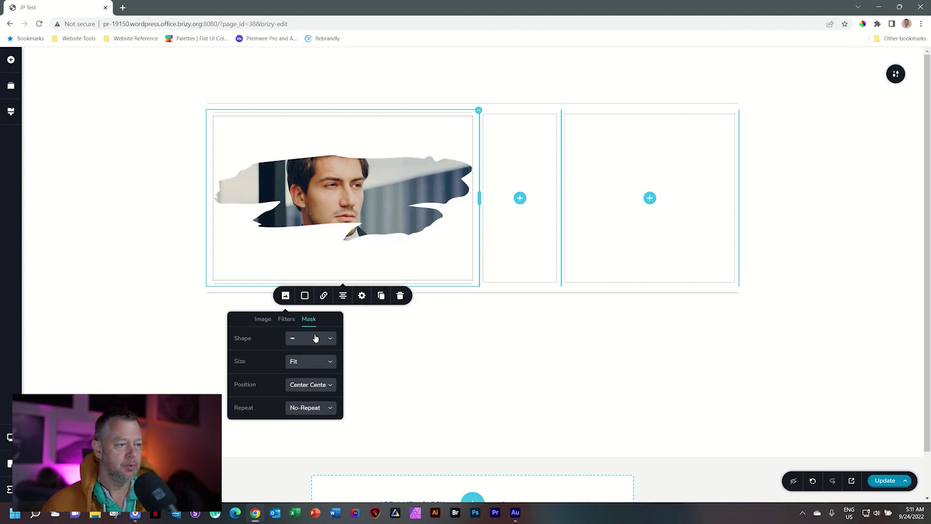
left_click(312, 341)
left_click(313, 390)
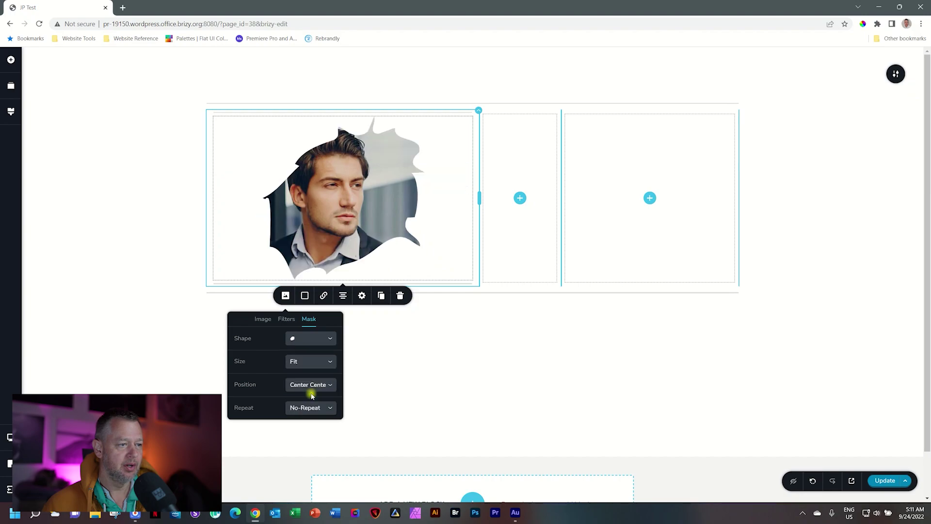
left_click(316, 342)
scroll(318, 369, "down", 2)
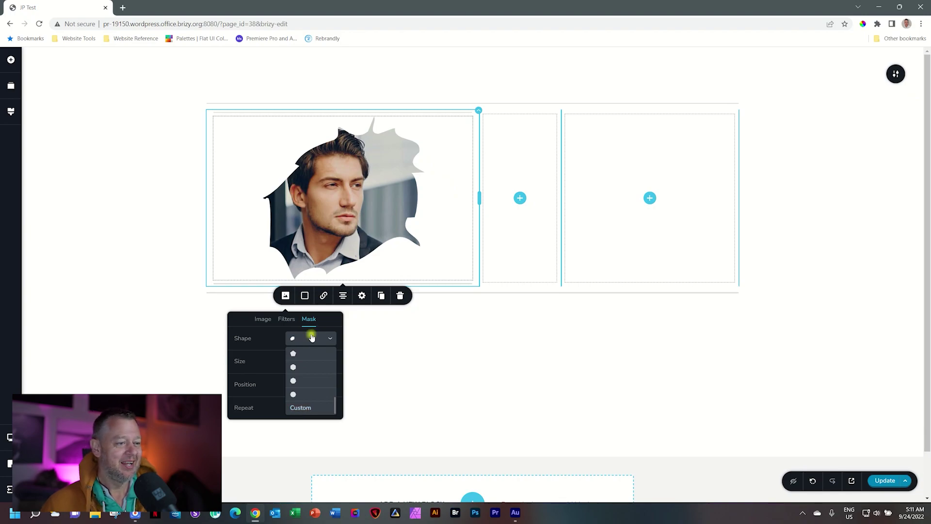
scroll(304, 361, "up", 2)
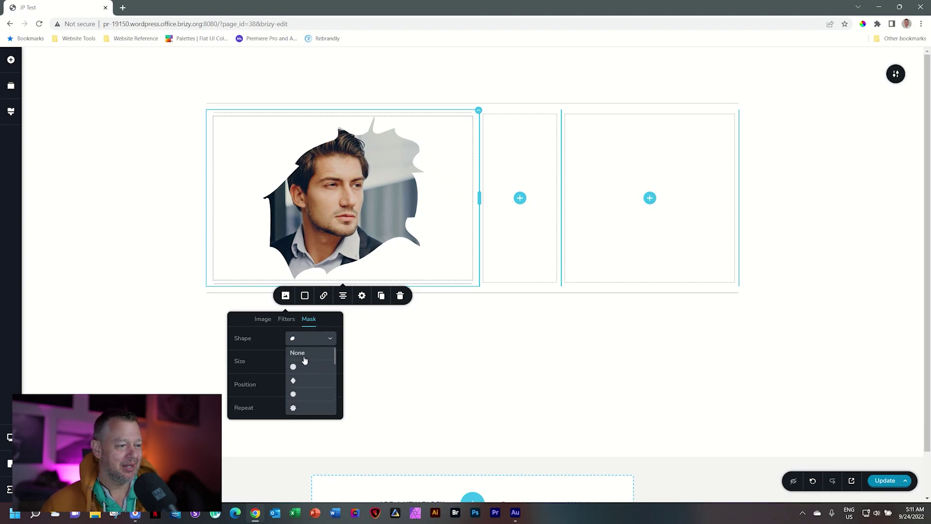
left_click(295, 362)
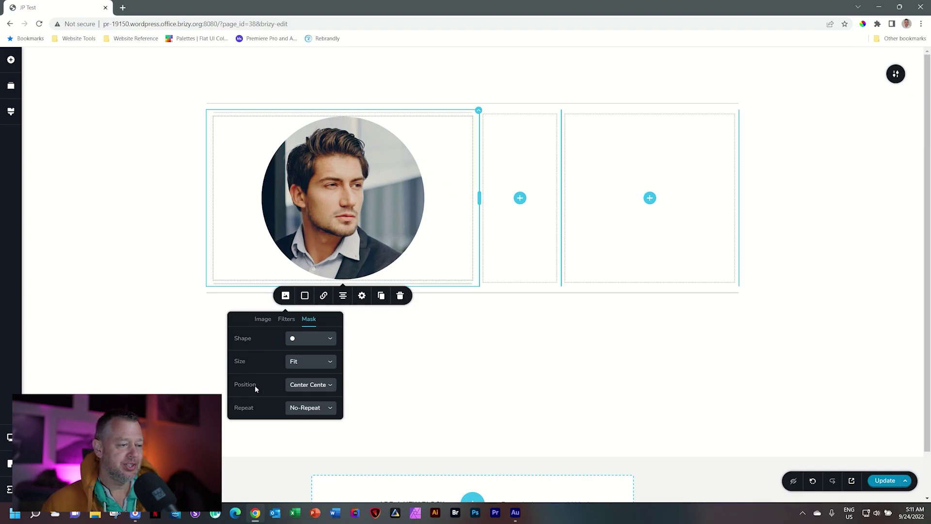
Turn on mask Repeat with a Custom size, dragged down to 1% then up to 10%
left_click(299, 410)
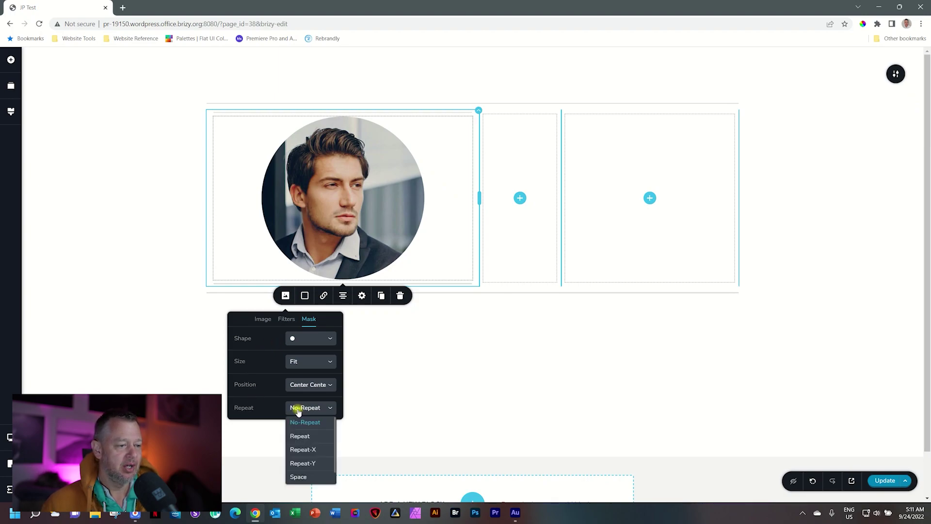
left_click(301, 437)
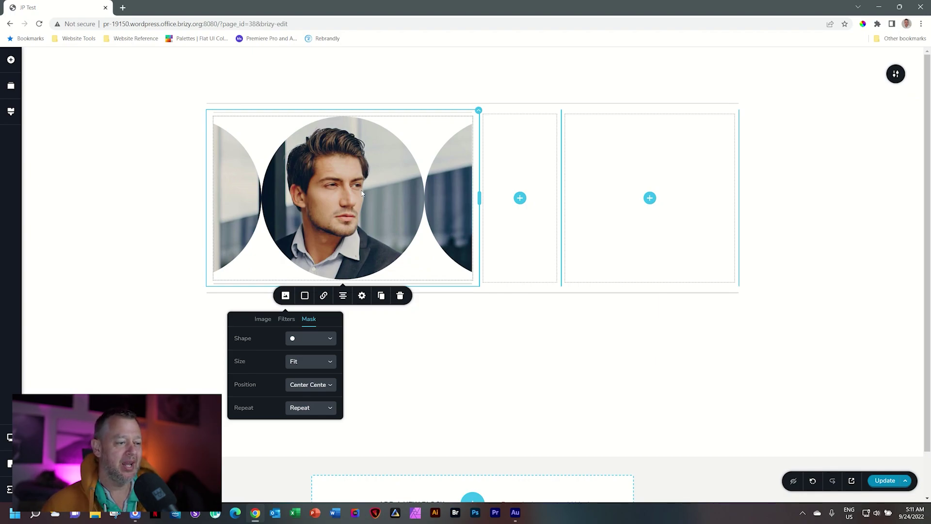
left_click(322, 362)
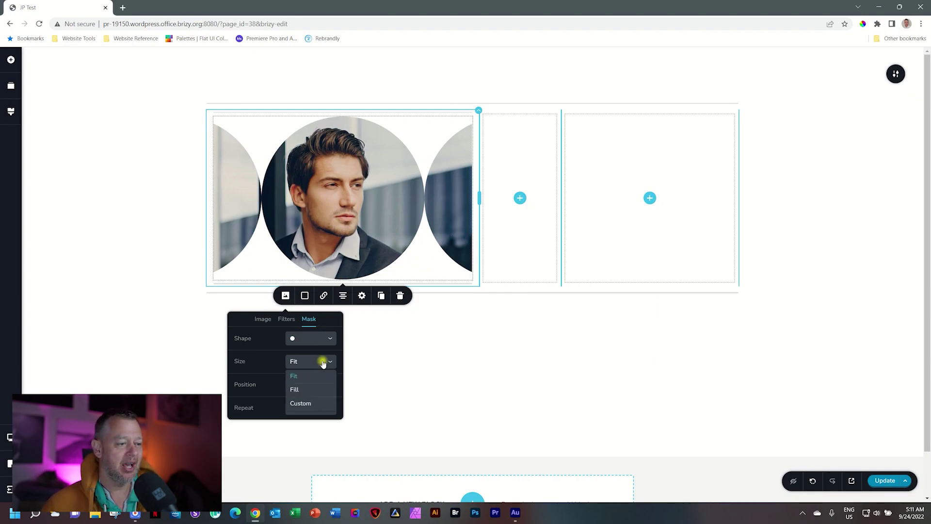
left_click(311, 405)
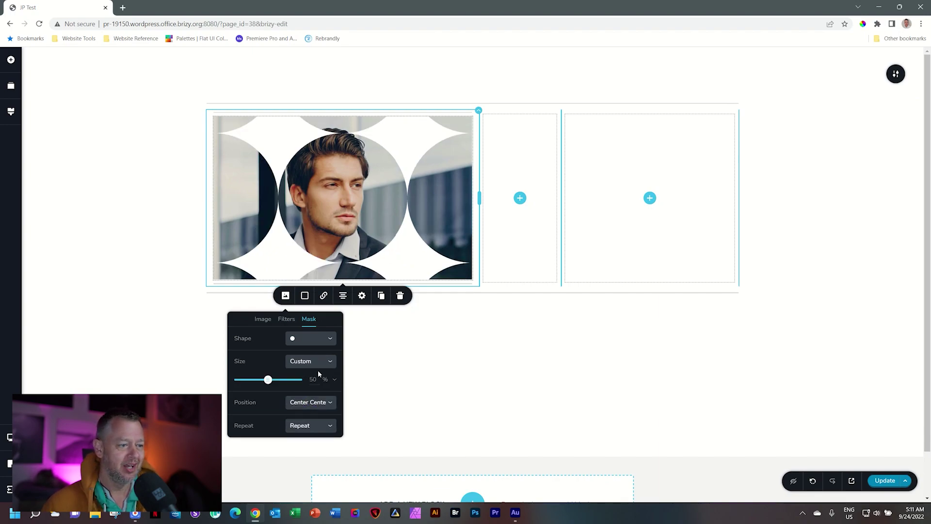
left_click(333, 381)
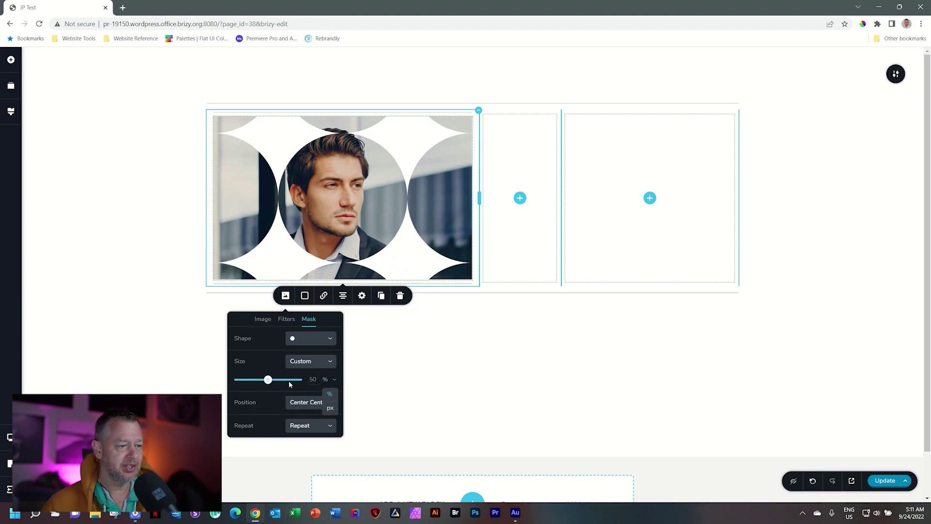
left_click_drag(270, 382, 237, 381)
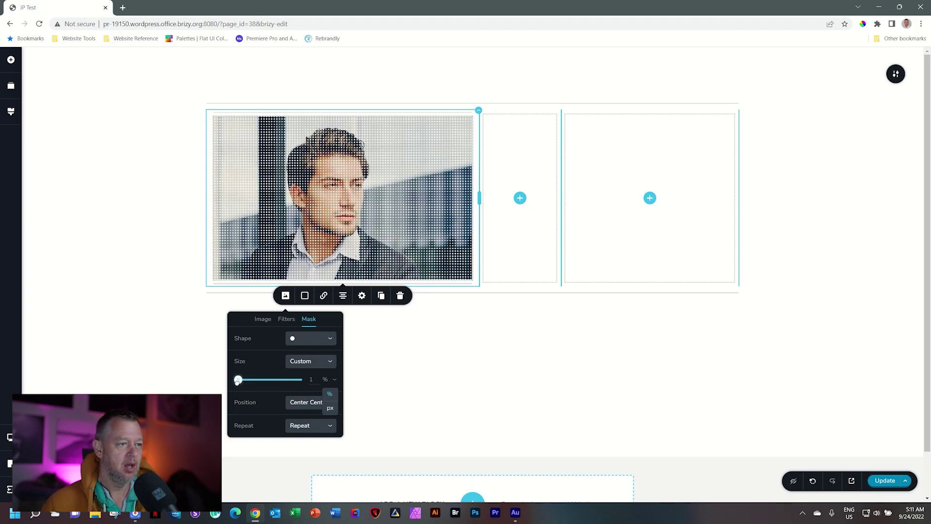
left_click_drag(237, 381, 244, 382)
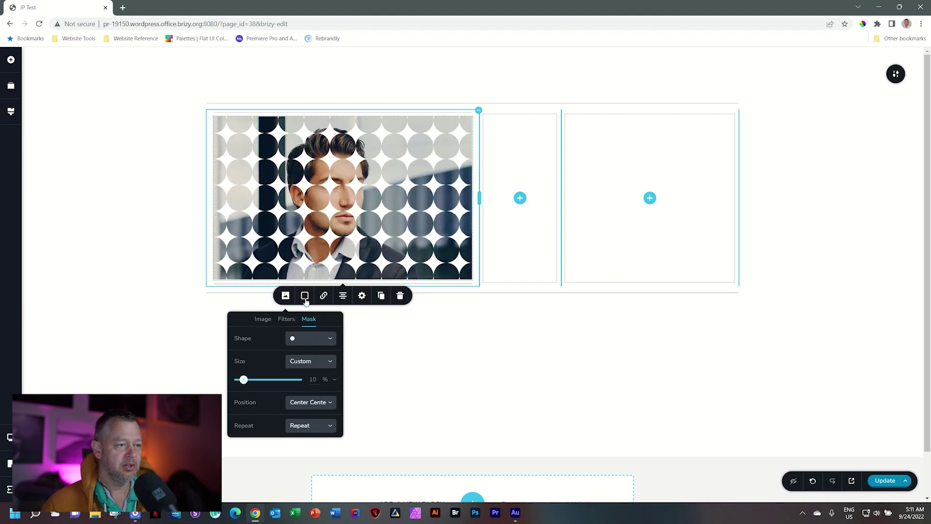
Tint the portrait with a neutral grey overlay at 80% opacity
left_click(305, 300)
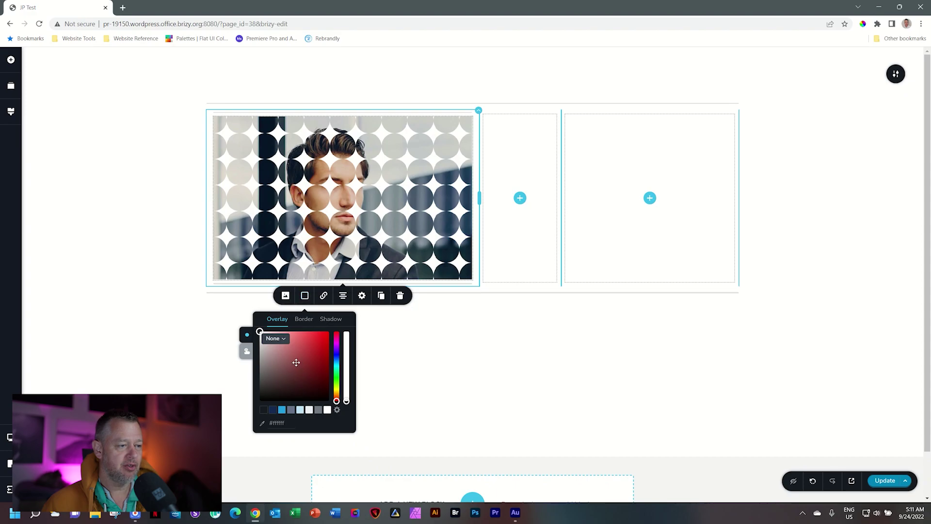
left_click(291, 410)
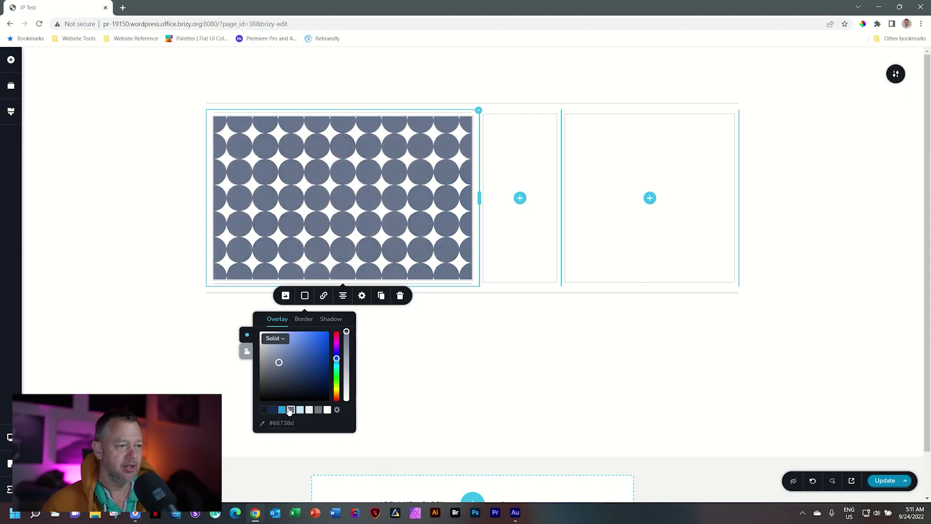
left_click(318, 410)
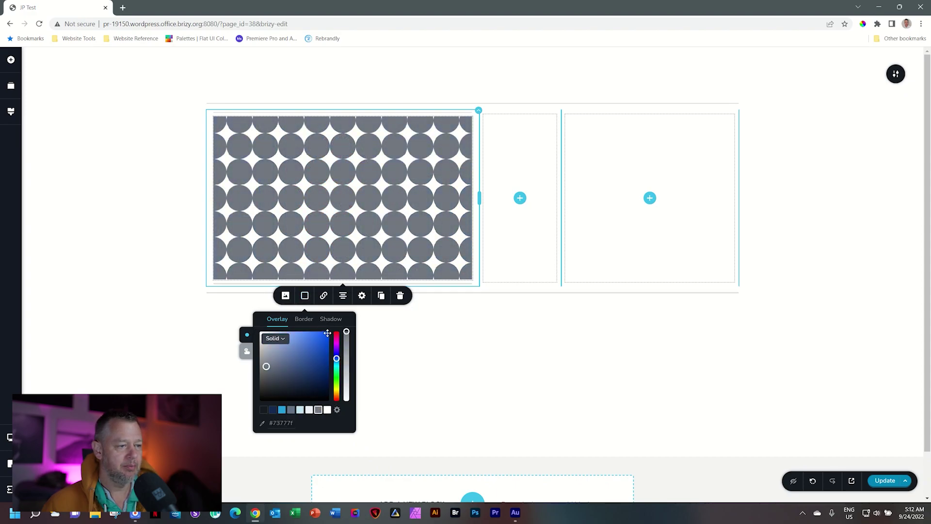
left_click_drag(346, 331, 346, 373)
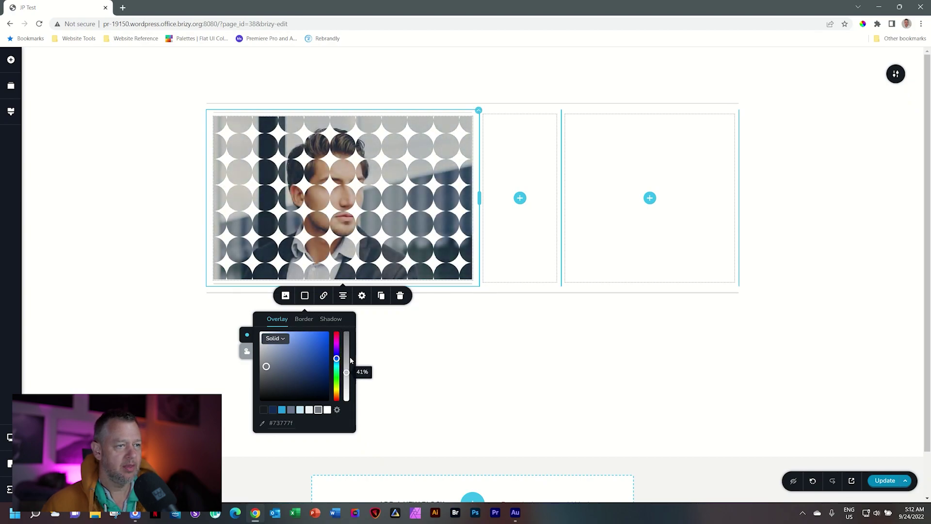
Make the first column's background colour white
left_click(479, 112)
left_click(430, 132)
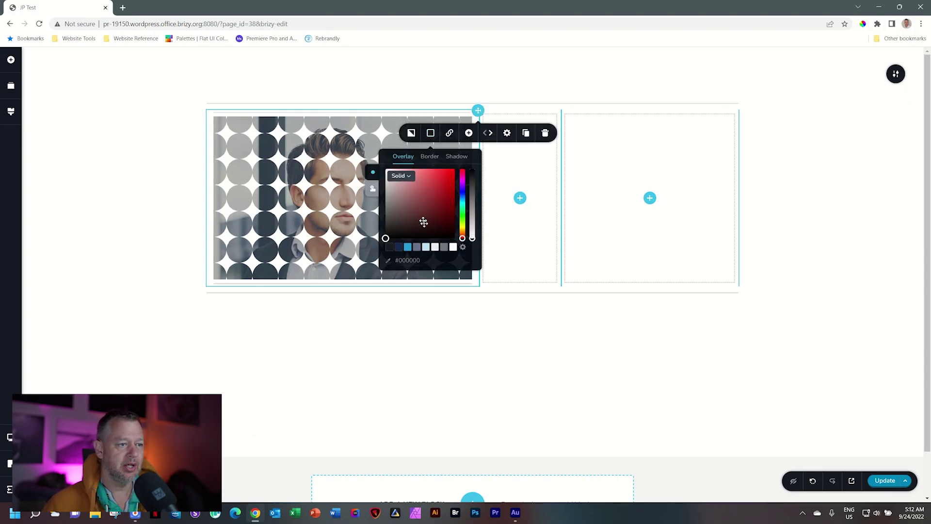
left_click(407, 246)
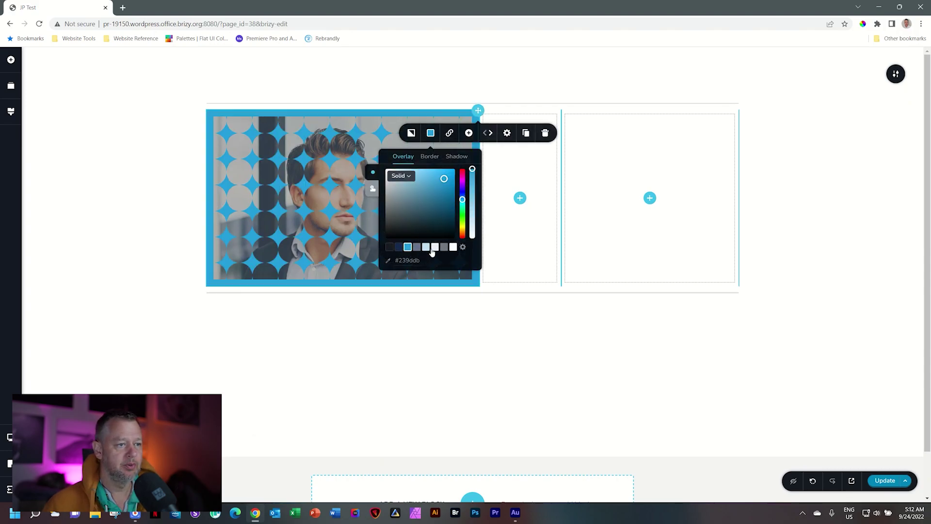
left_click(453, 247)
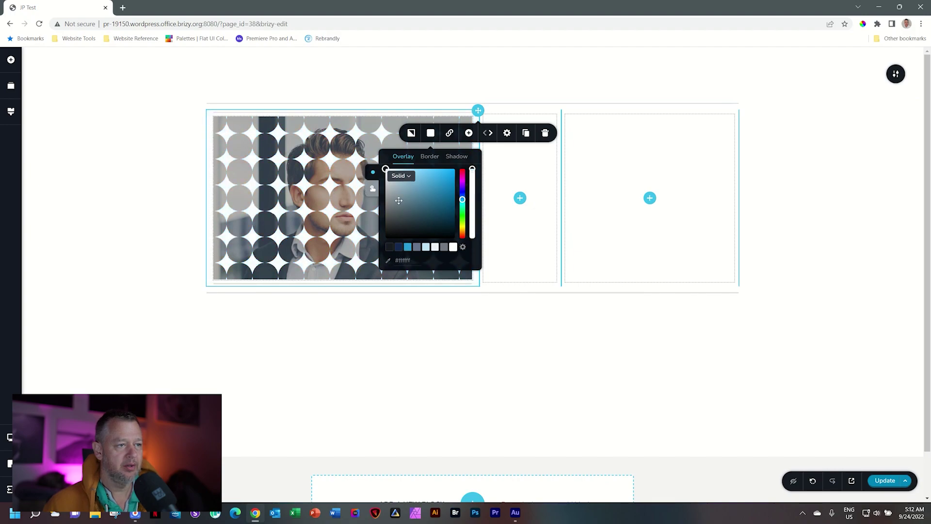
left_click(412, 134)
Reposition the portrait's focal point to reframe the face within the circles
left_click(302, 149)
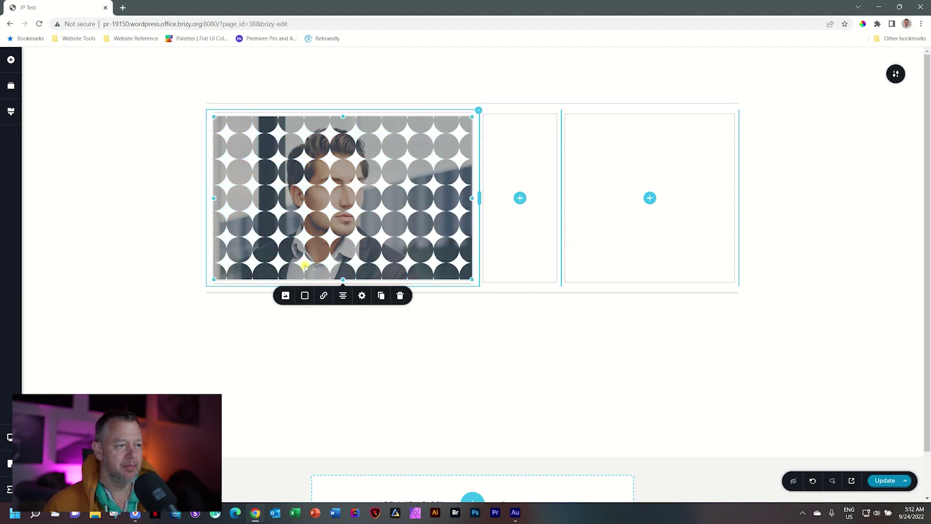
left_click(286, 296)
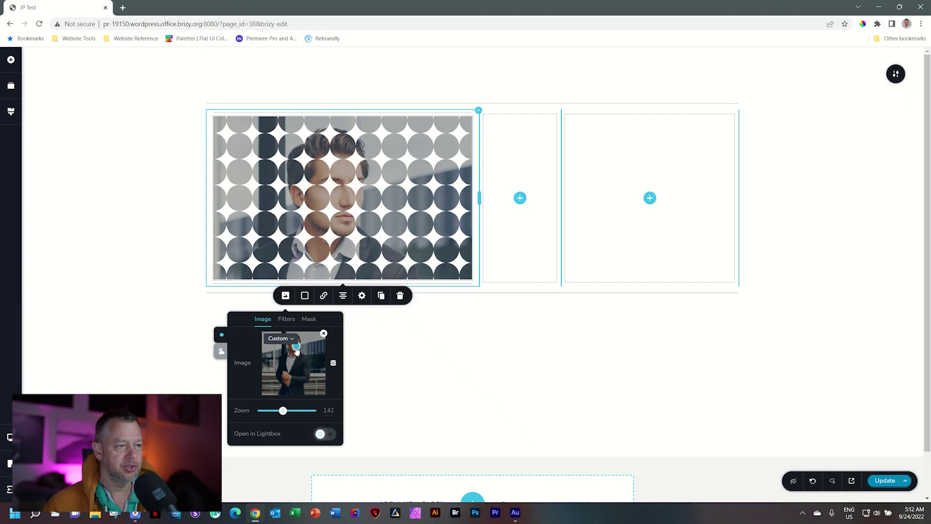
left_click_drag(297, 350, 297, 355)
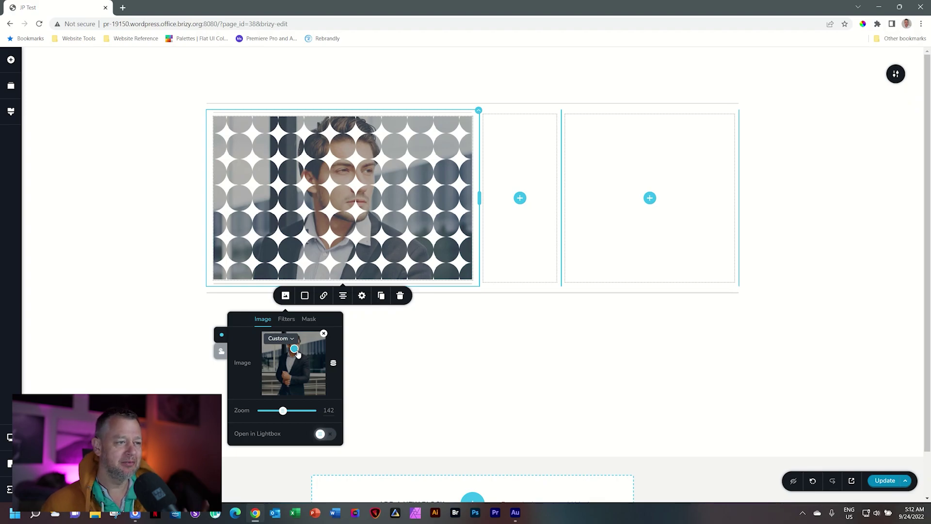
left_click(650, 198)
Place an Image element in the third column
scroll(53, 344, "down", 5)
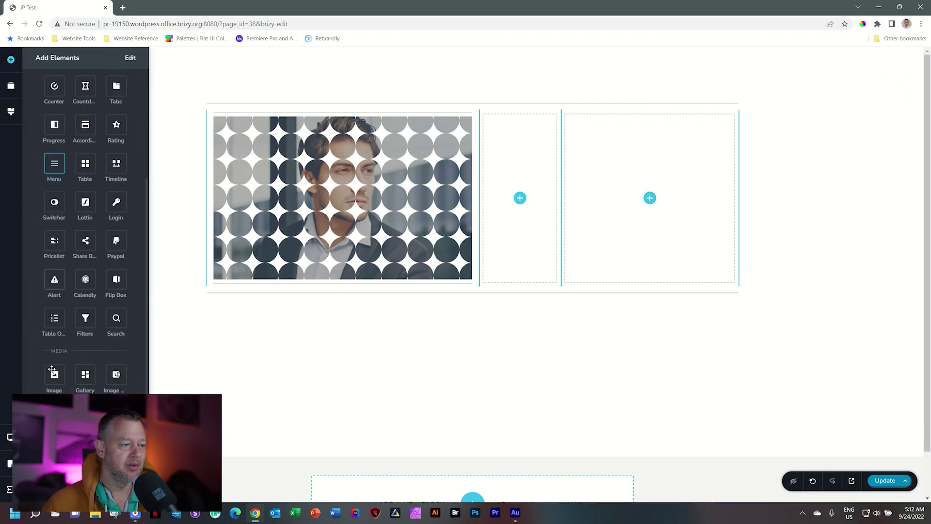
left_click_drag(55, 346, 658, 197)
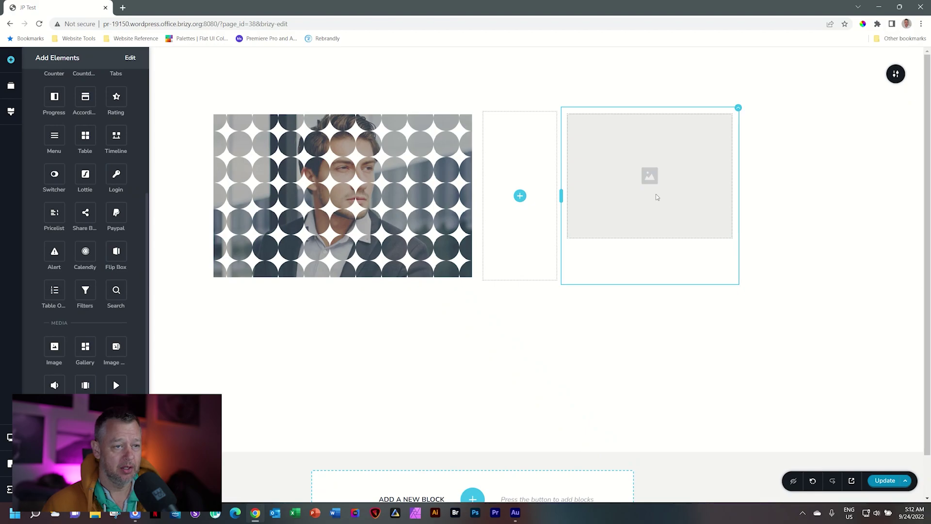
left_click(656, 196)
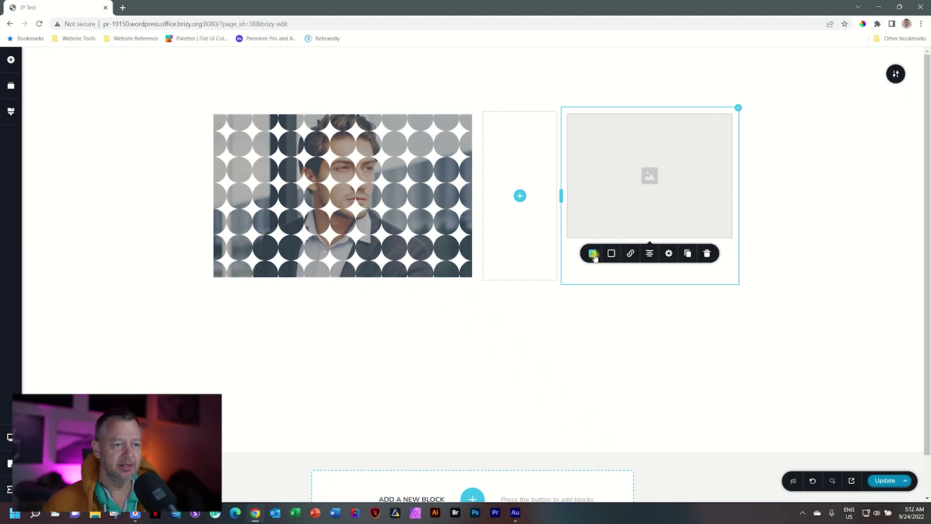
Fill the new image with the man-at-laptop photo from the Media Library
left_click(593, 253)
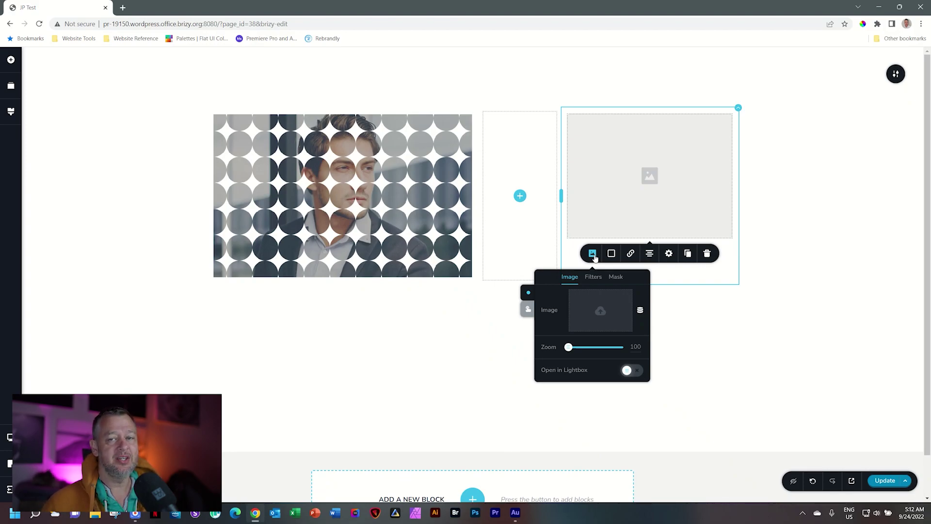
left_click(598, 307)
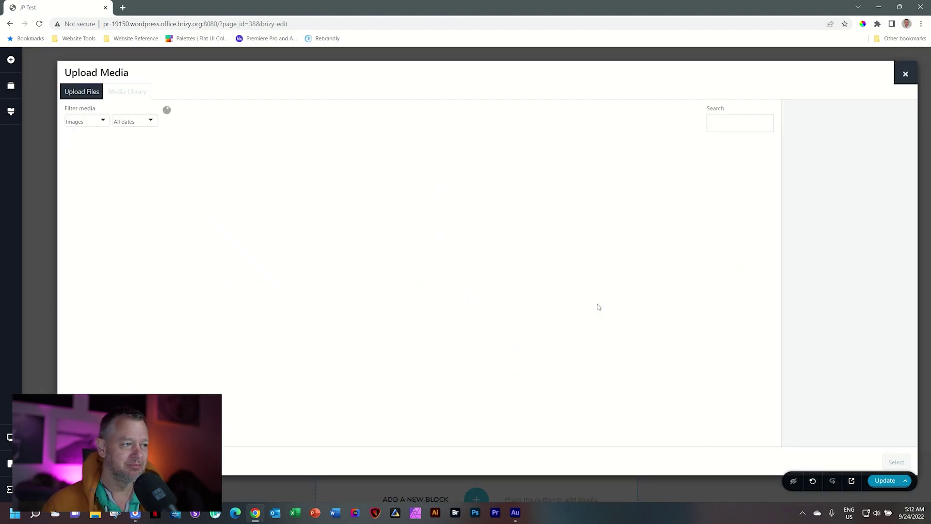
left_click(297, 175)
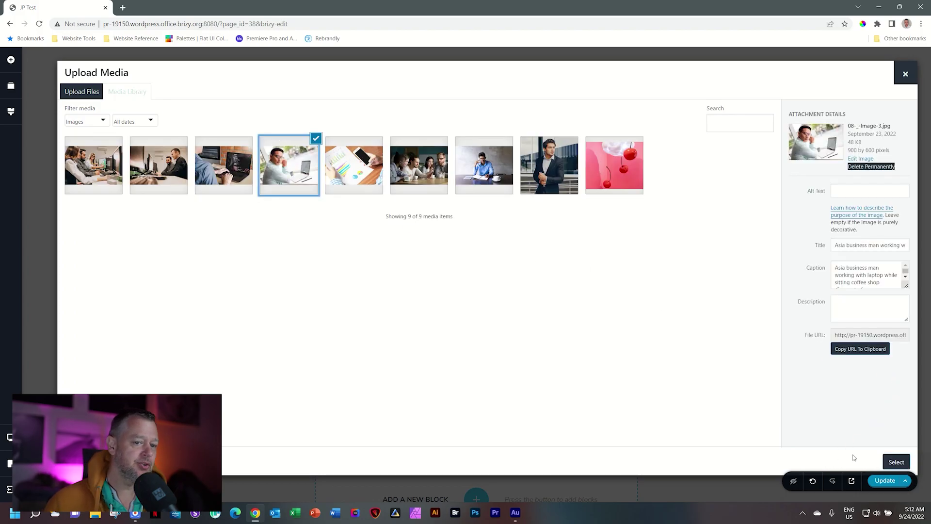
left_click(892, 465)
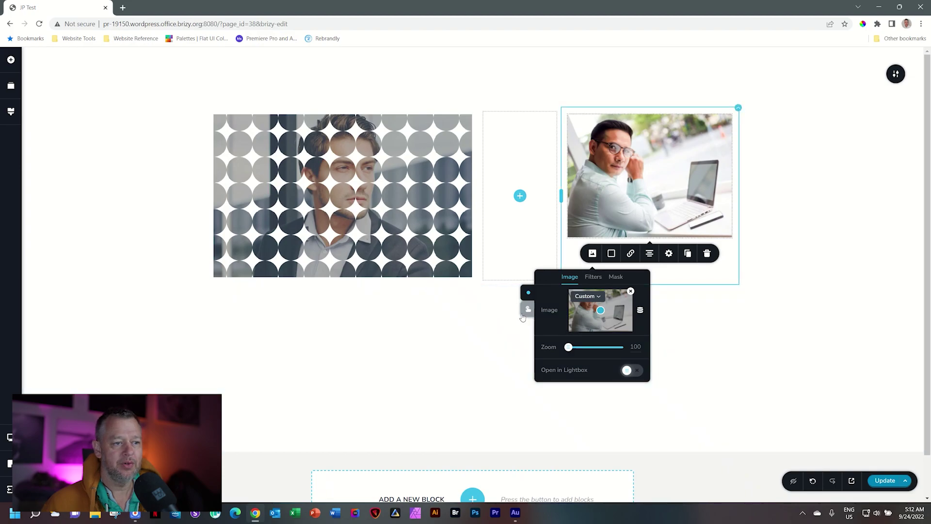
left_click(528, 310)
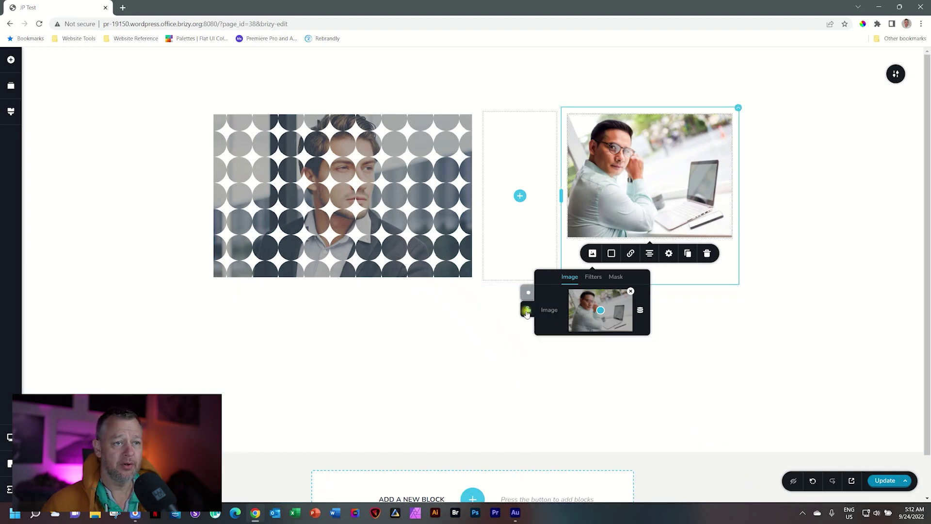
Replace the hover-state picture with the office photo of two men at computers
left_click(631, 292)
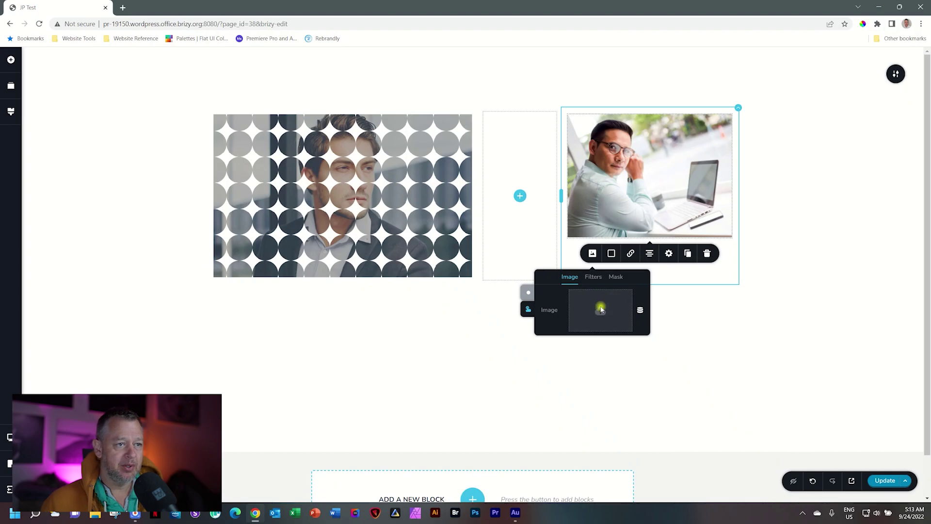
left_click(600, 310)
left_click(158, 165)
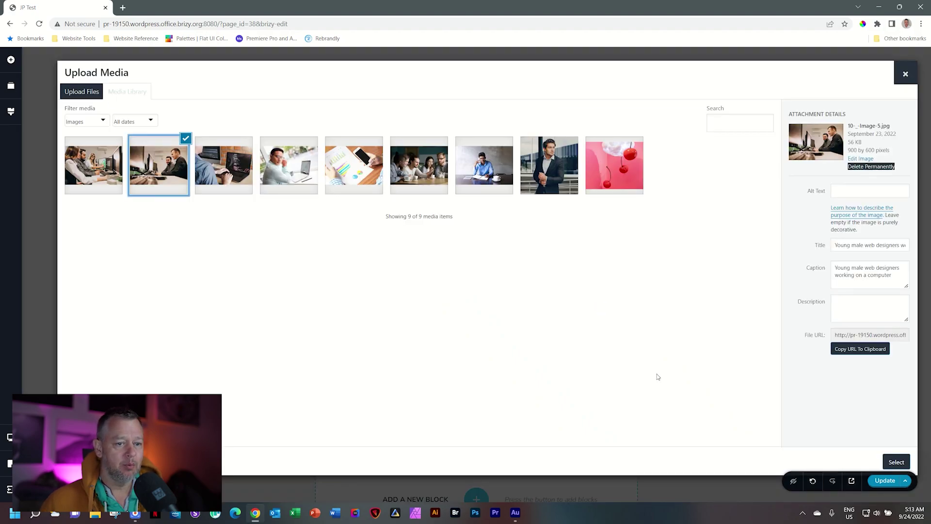
left_click(896, 462)
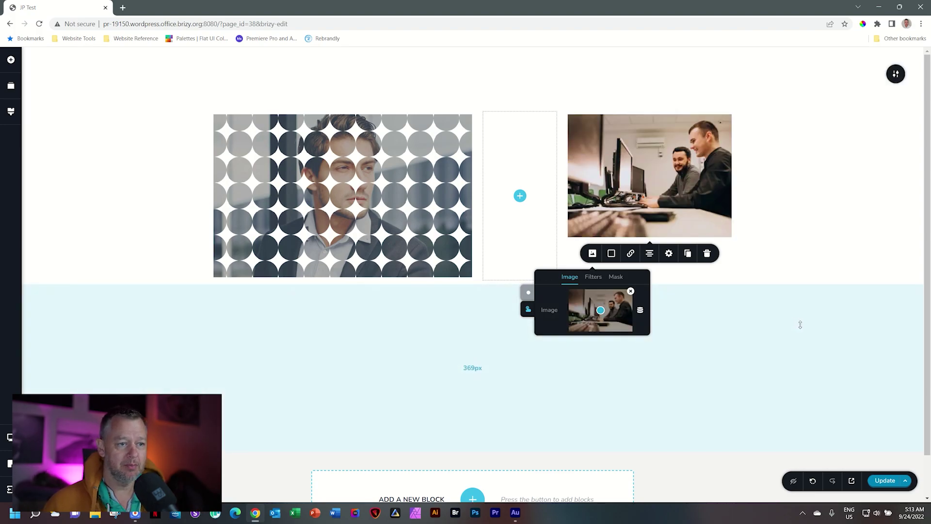
Return the image to its normal state and close its settings
left_click(529, 294)
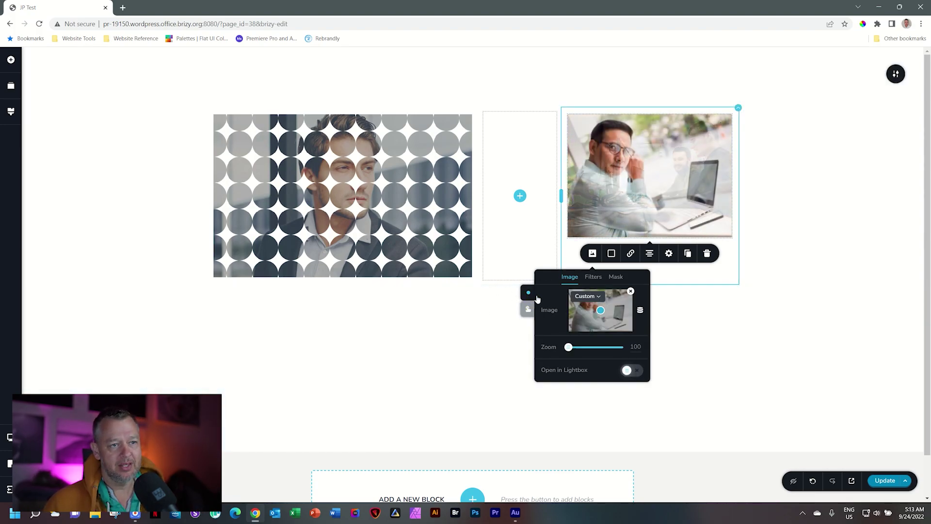
left_click(894, 233)
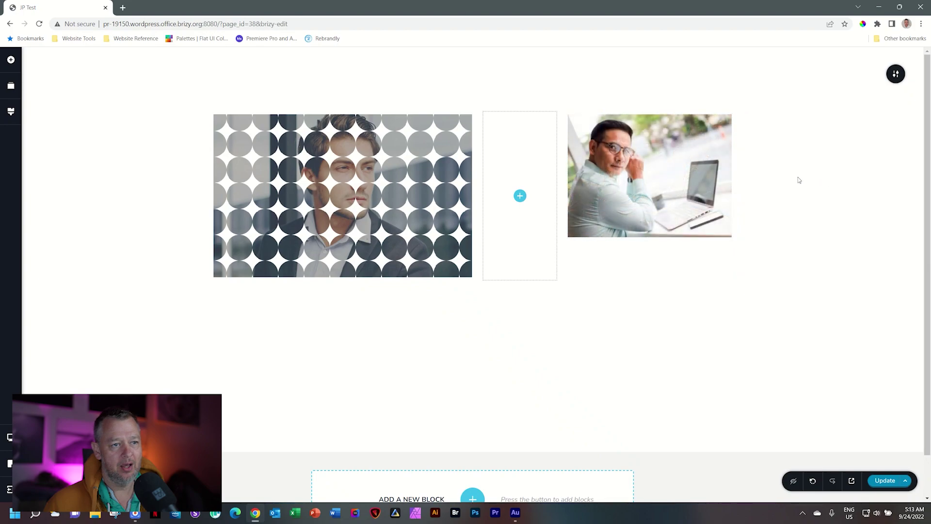